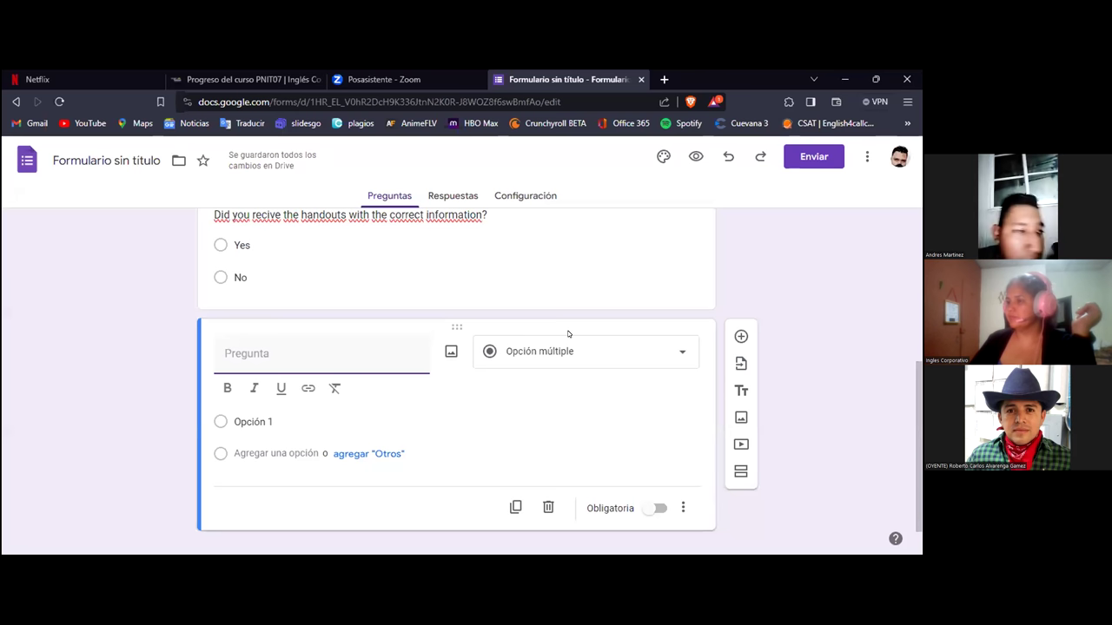
Write "How do you evaluate the food in the Training" as the title of the new question below the handouts question
{"action": "type", "text": "H"}
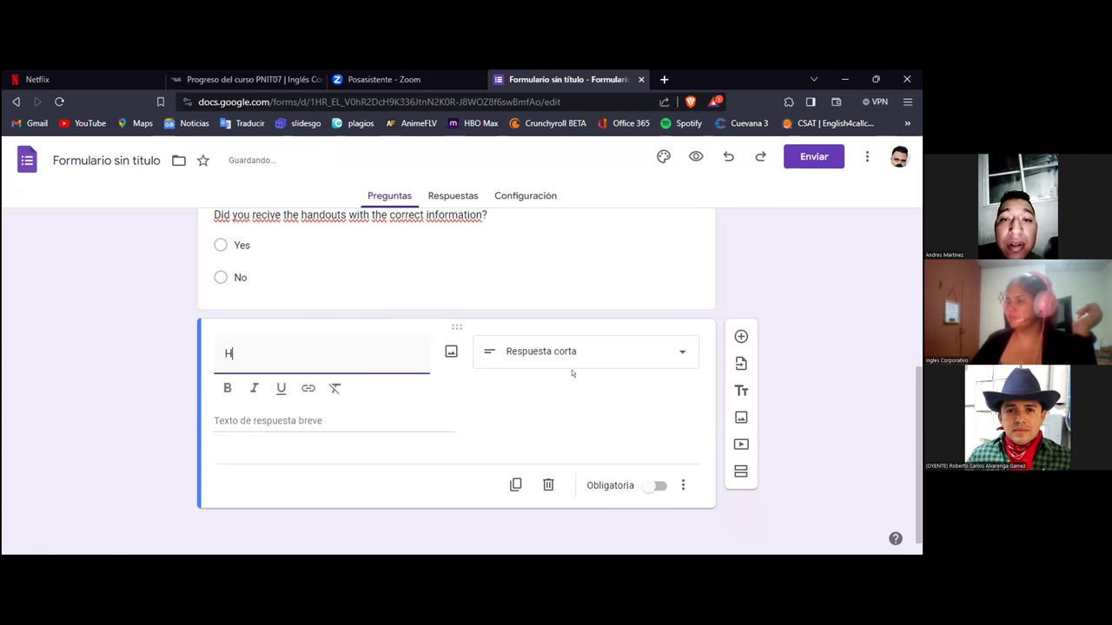
{"action": "left_click", "coordinate": [572, 373]}
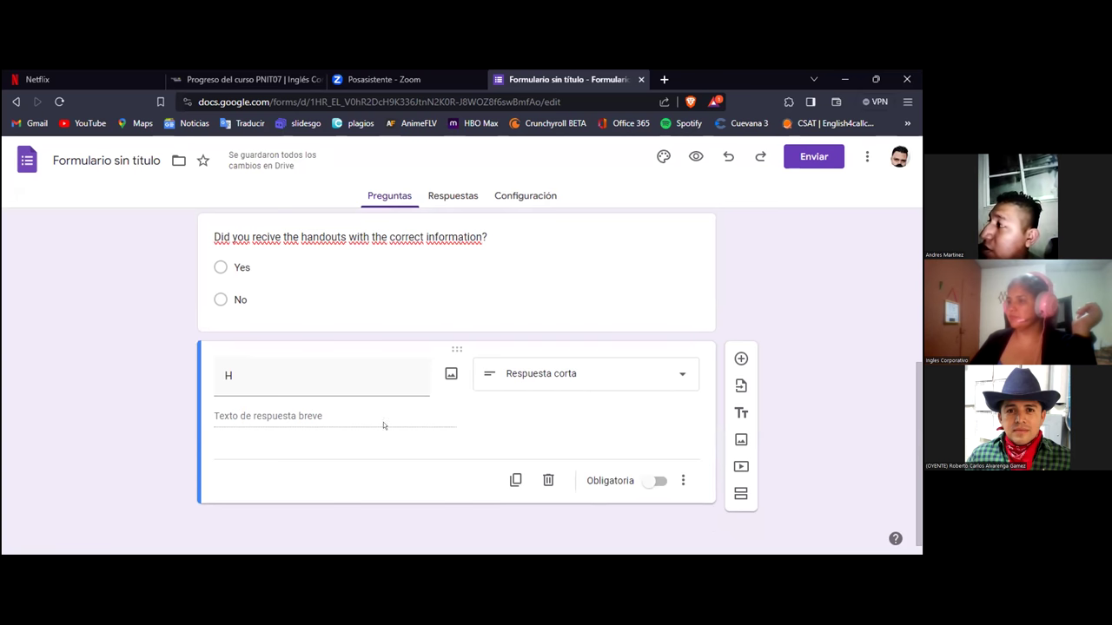
{"action": "left_click", "coordinate": [255, 358]}
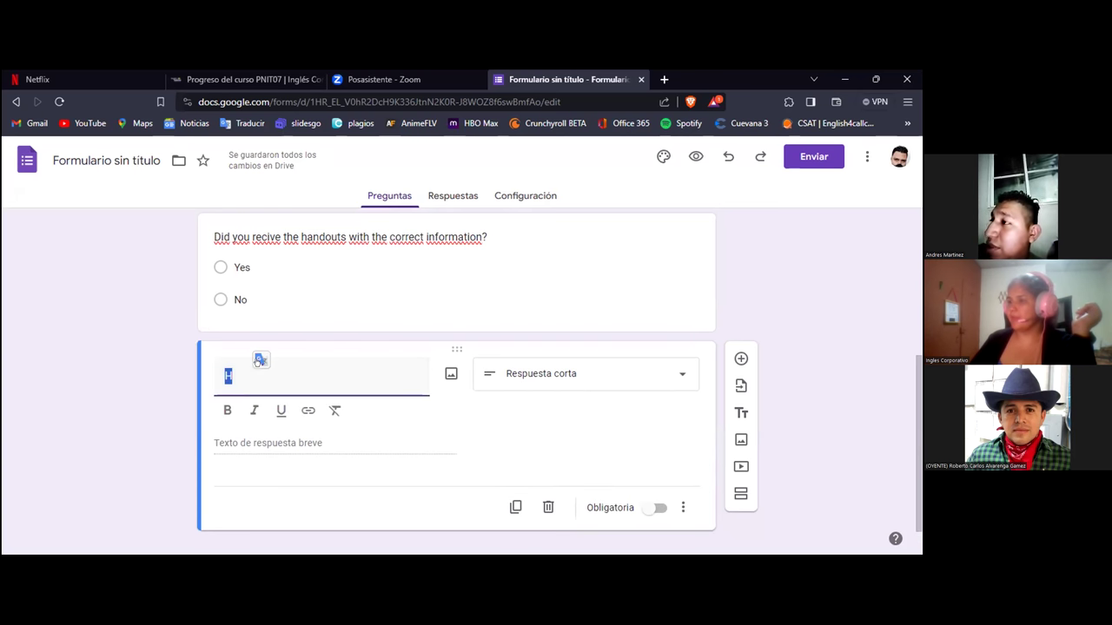
{"action": "left_click", "coordinate": [257, 358]}
{"action": "type", "text": "owdo"}
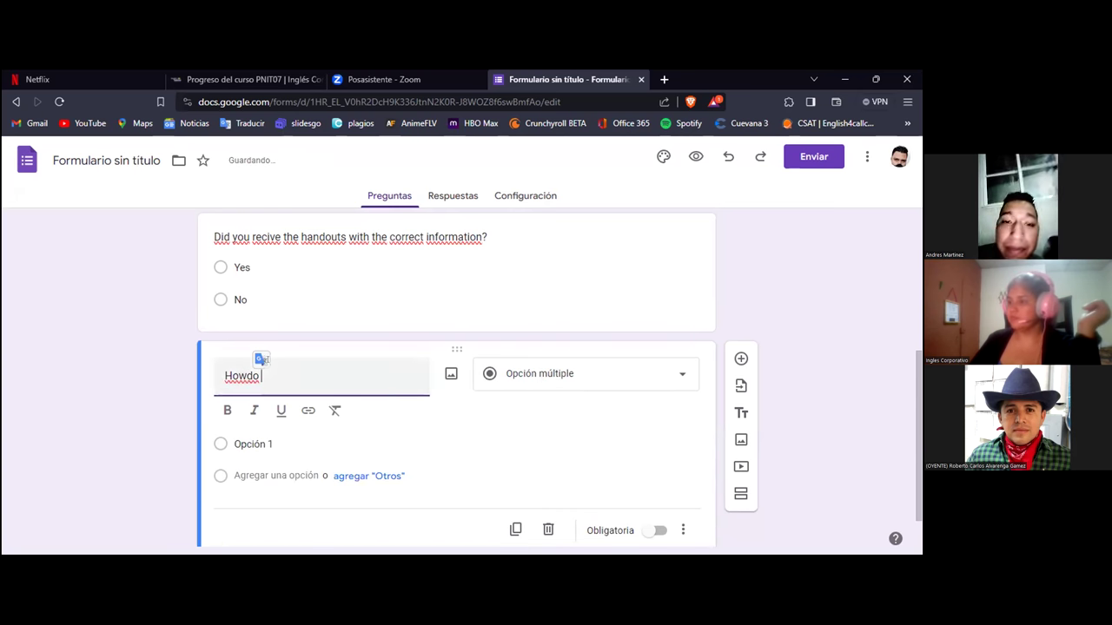
{"action": "left_click", "coordinate": [245, 375]}
{"action": "left_click", "coordinate": [259, 373]}
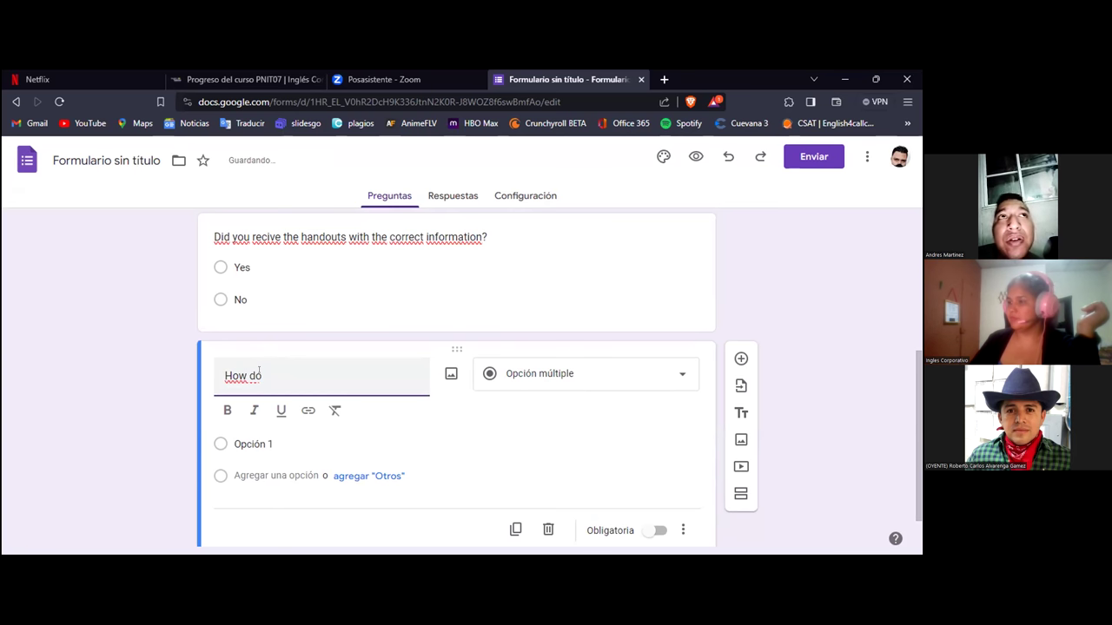
{"action": "type", "text": "you eval"}
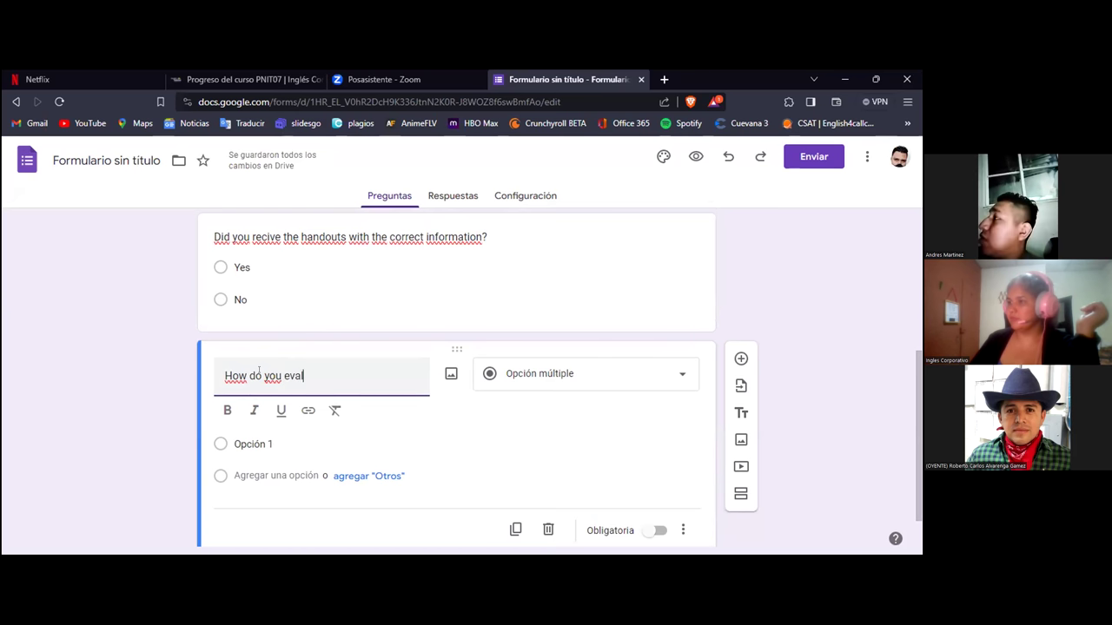
{"action": "type", "text": "u"}
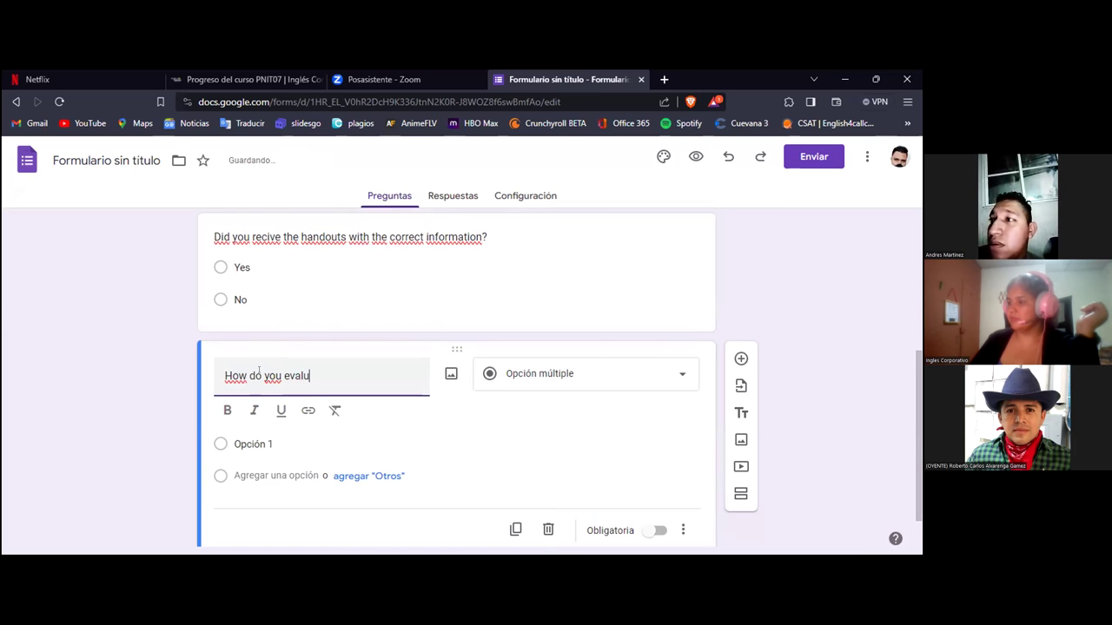
{"action": "type", "text": "ate the "}
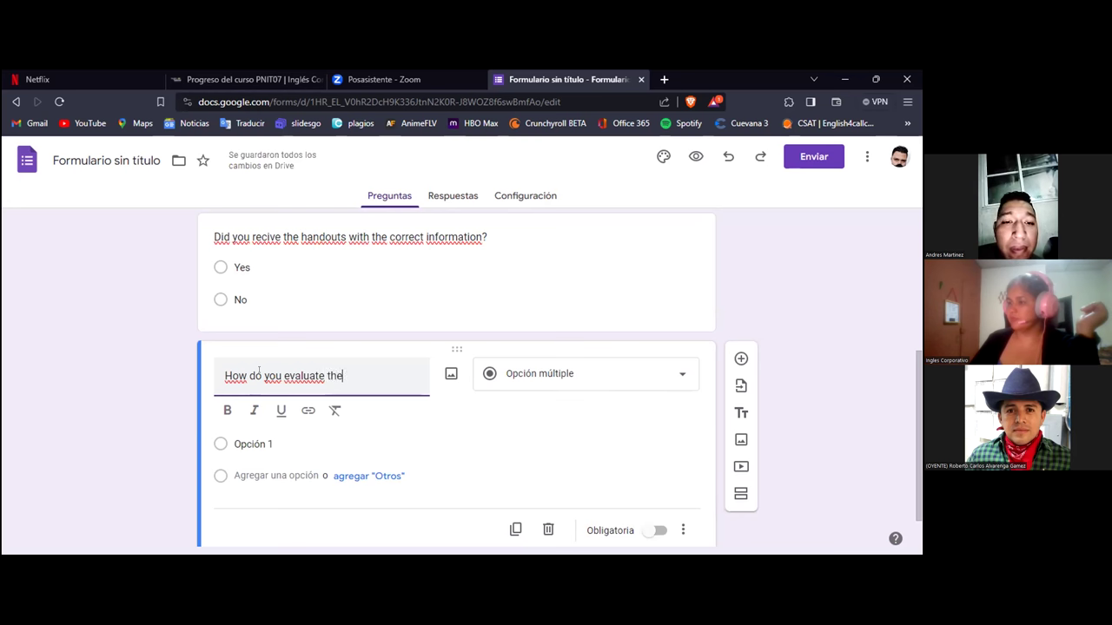
{"action": "type", "text": "food"}
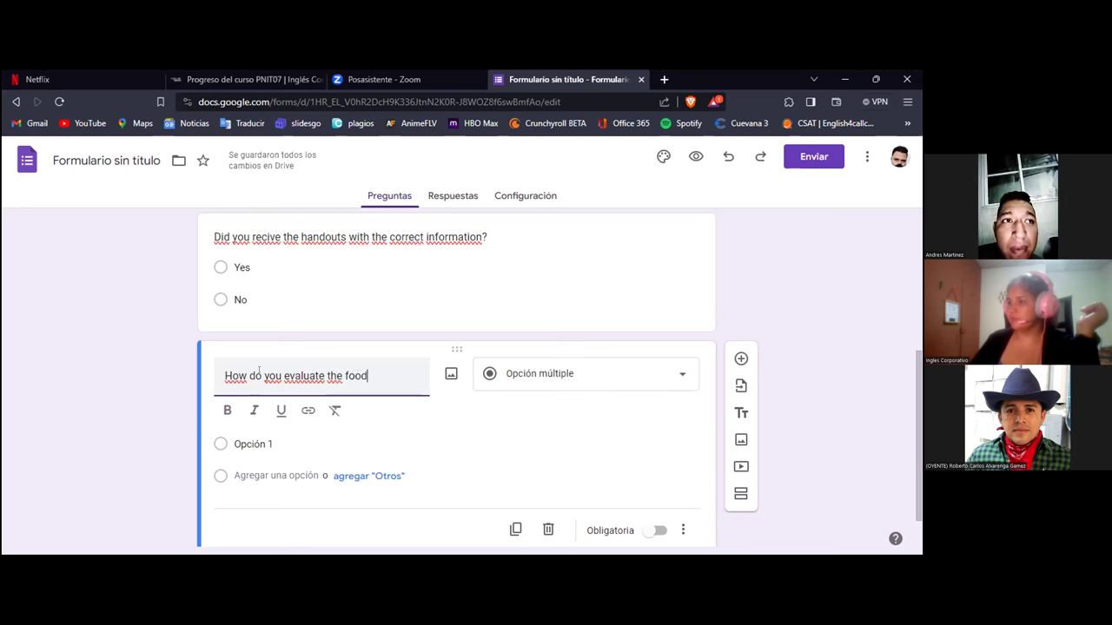
{"action": "type", "text": " in"}
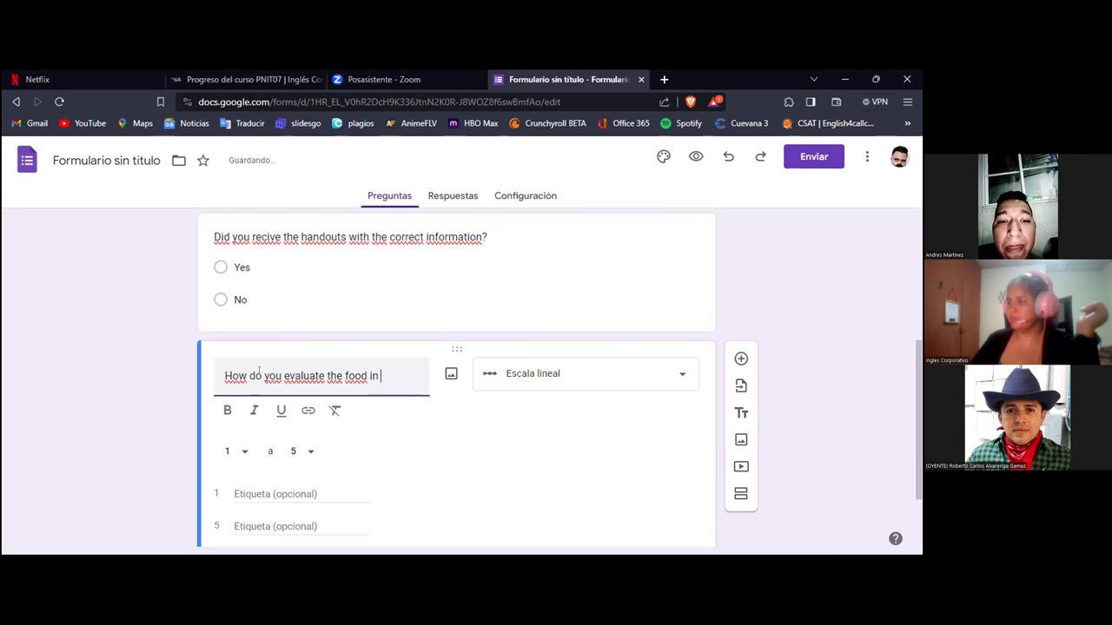
{"action": "type", "text": " the"}
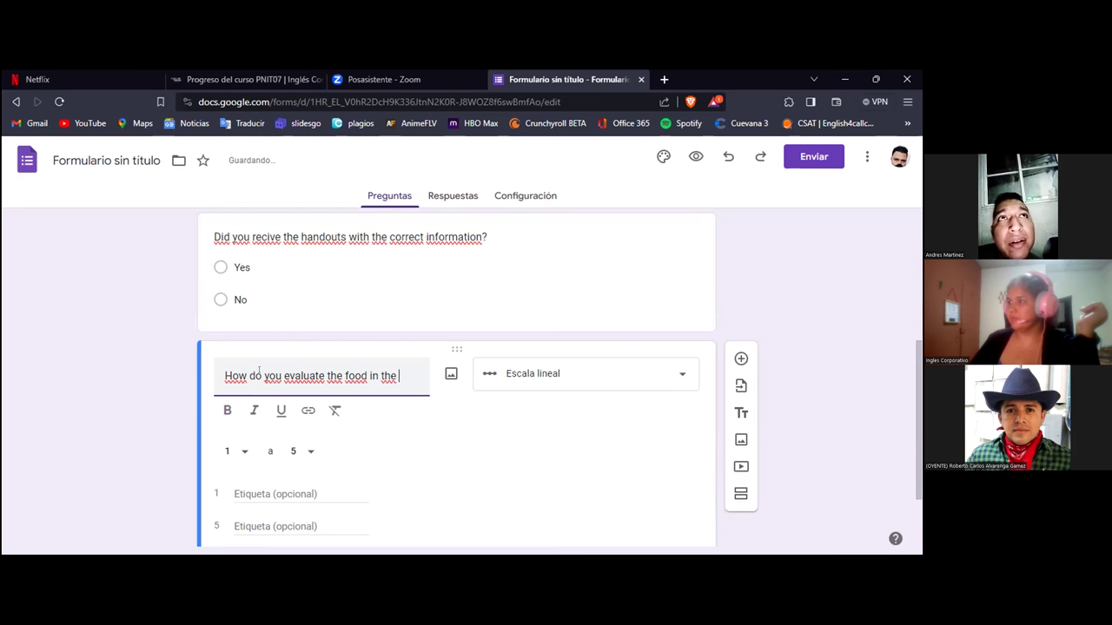
{"action": "type", "text": " T"}
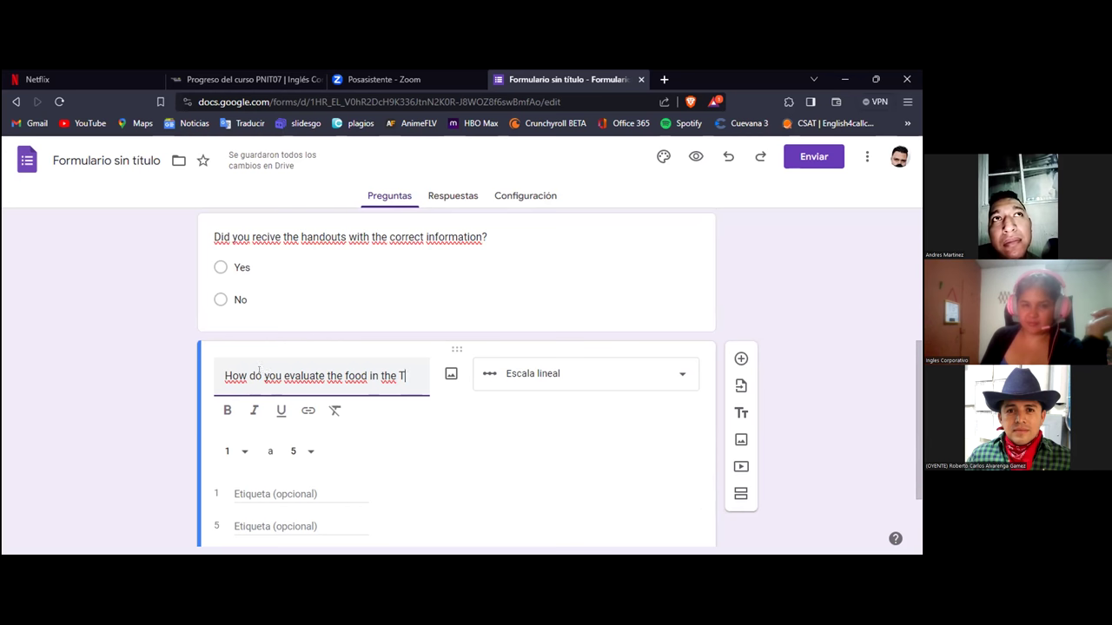
{"action": "type", "text": "r"}
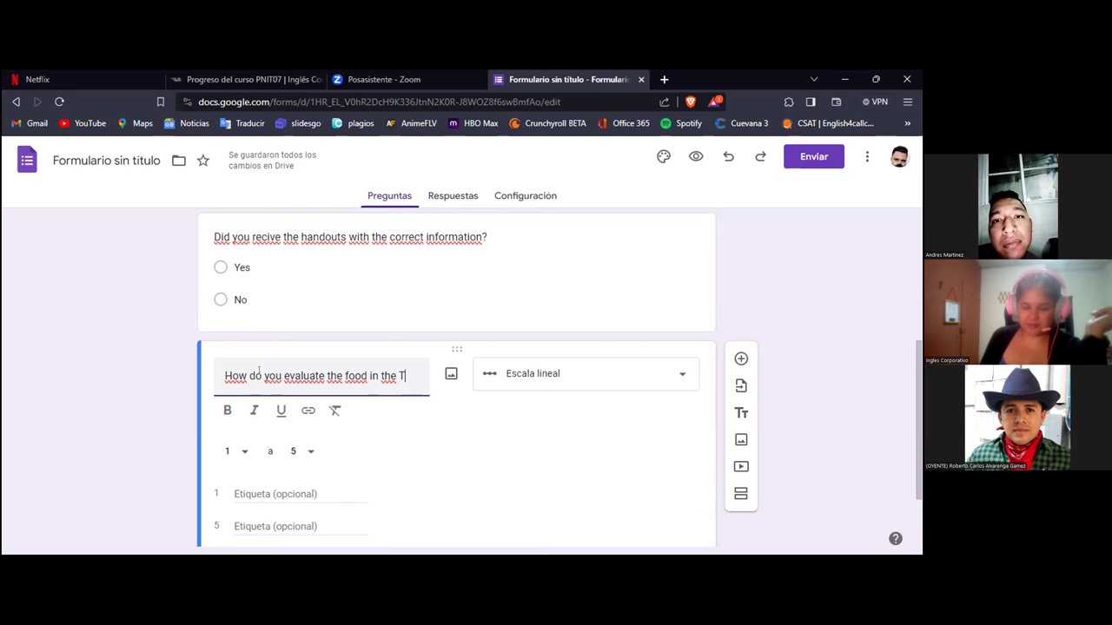
{"action": "type", "text": "aini"}
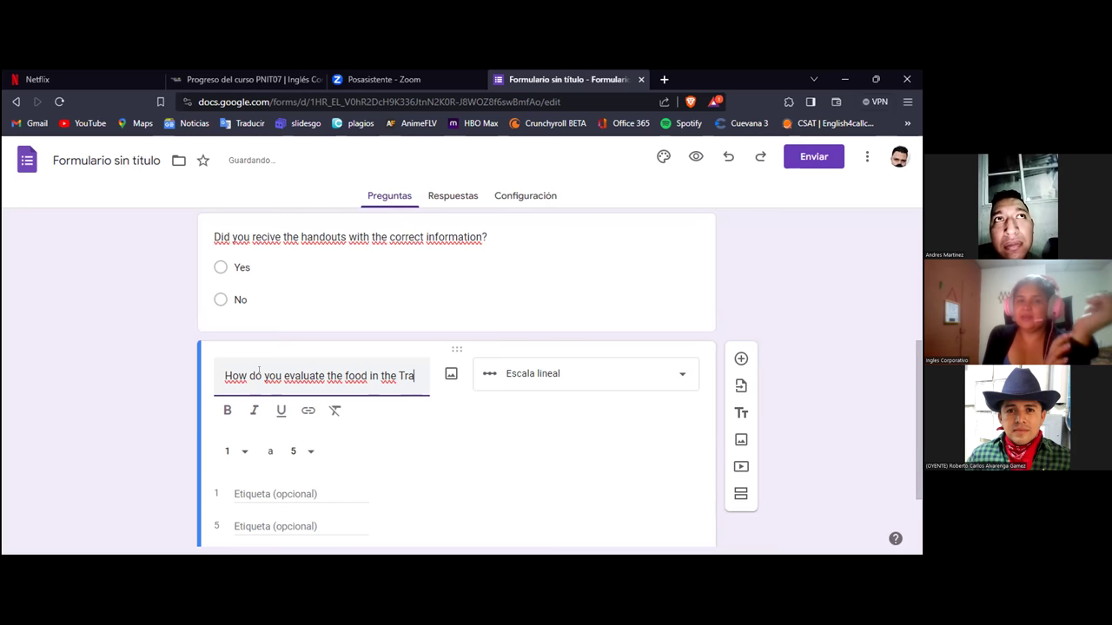
{"action": "type", "text": "ng"}
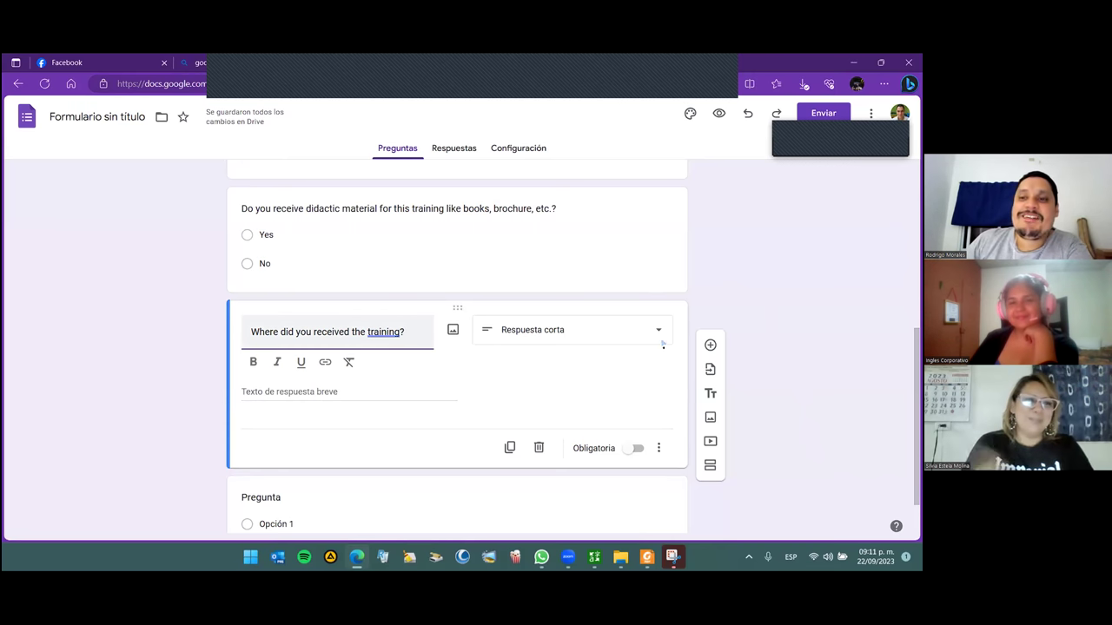
Apply the suggested "training?" grammar correction in the question "Where did you received the training?"
{"action": "scroll", "coordinate": [662, 344], "scroll_direction": "down", "scroll_amount": 2}
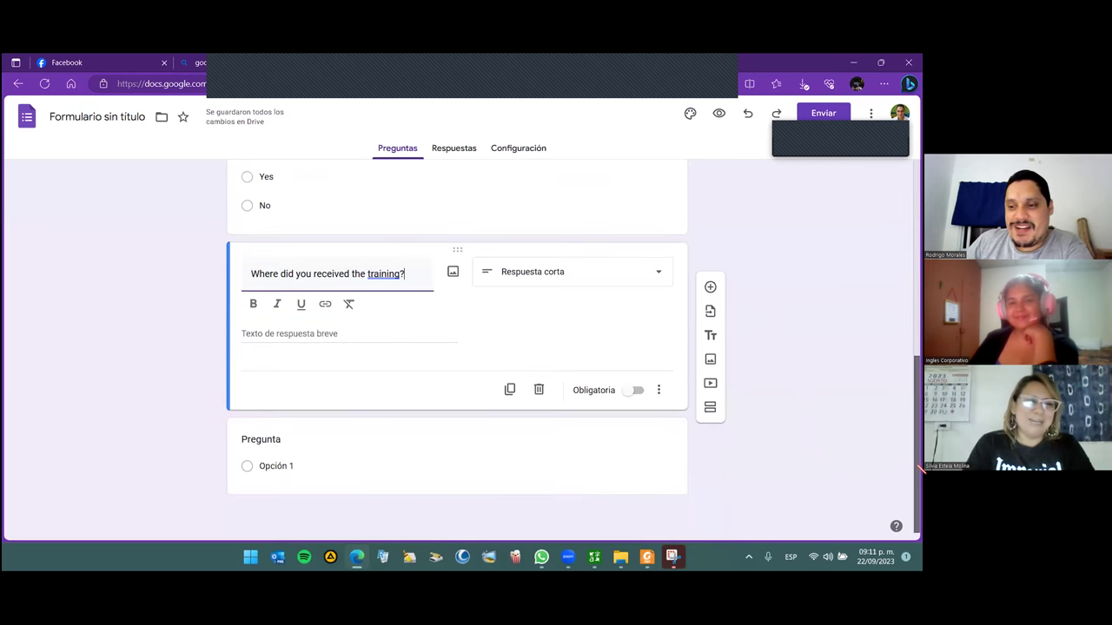
{"action": "right_click", "coordinate": [383, 274]}
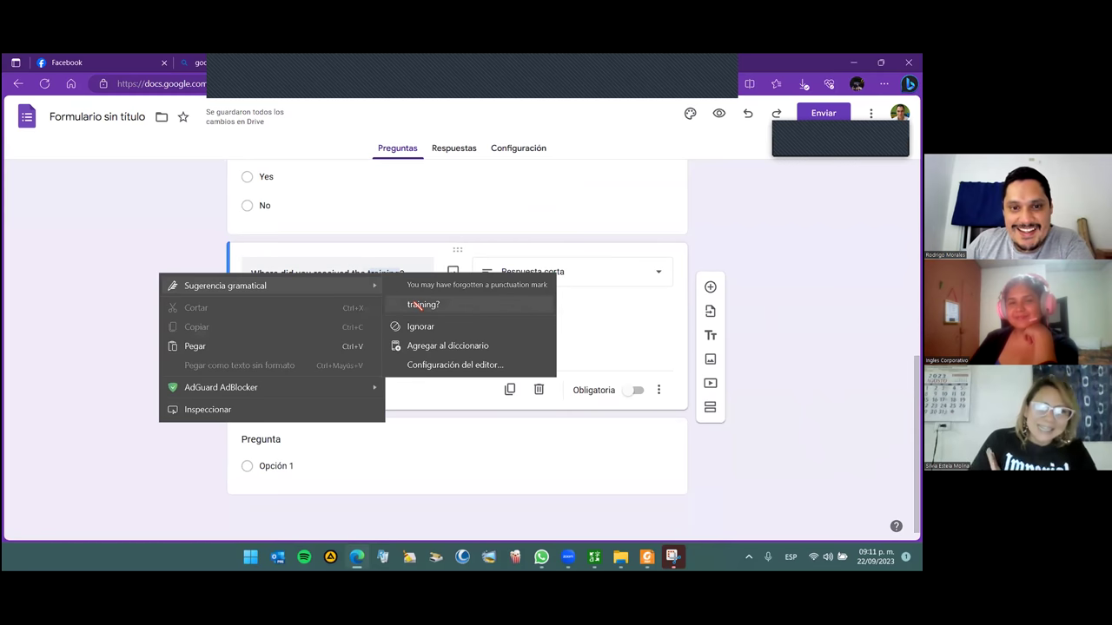
{"action": "left_click", "coordinate": [402, 305]}
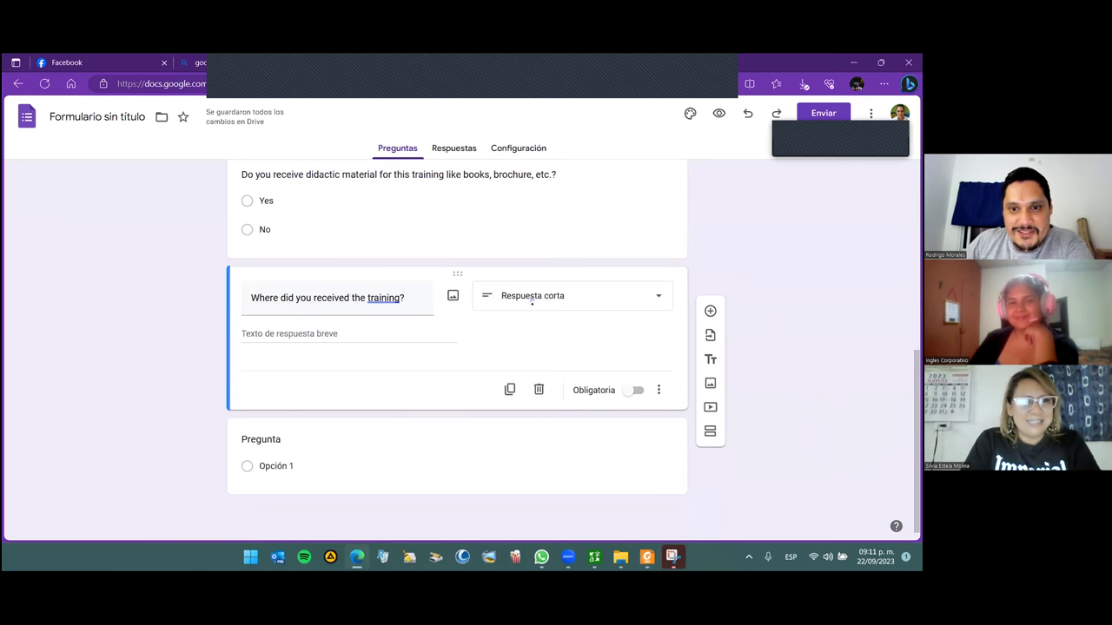
Change the answer type of the question about where the training was received to Opción múltiple
{"action": "left_click", "coordinate": [531, 296]}
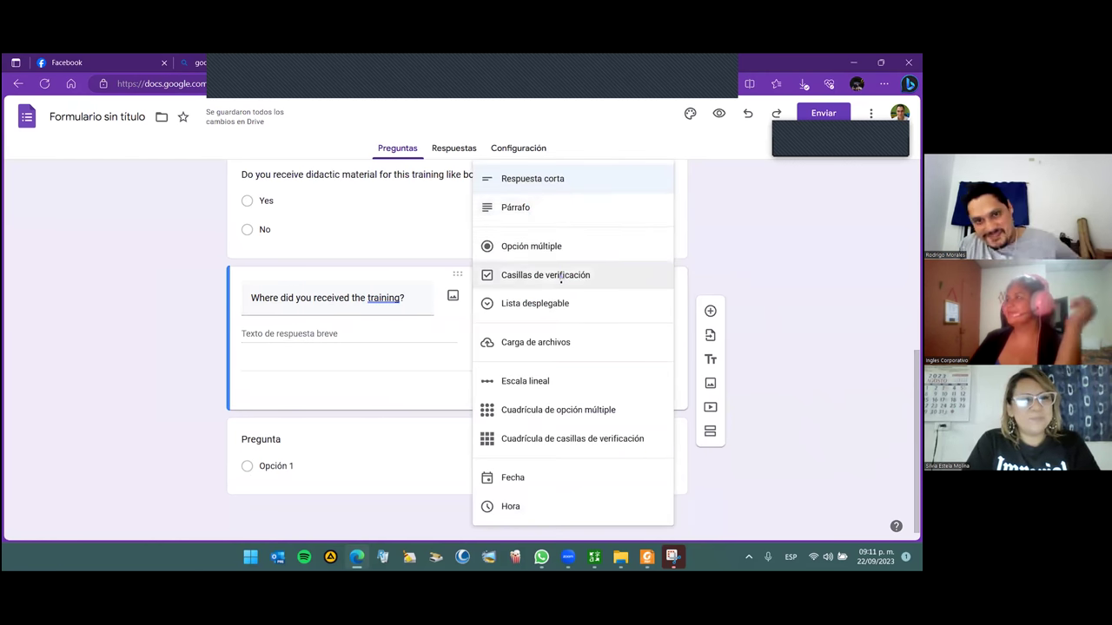
{"action": "left_click", "coordinate": [552, 247]}
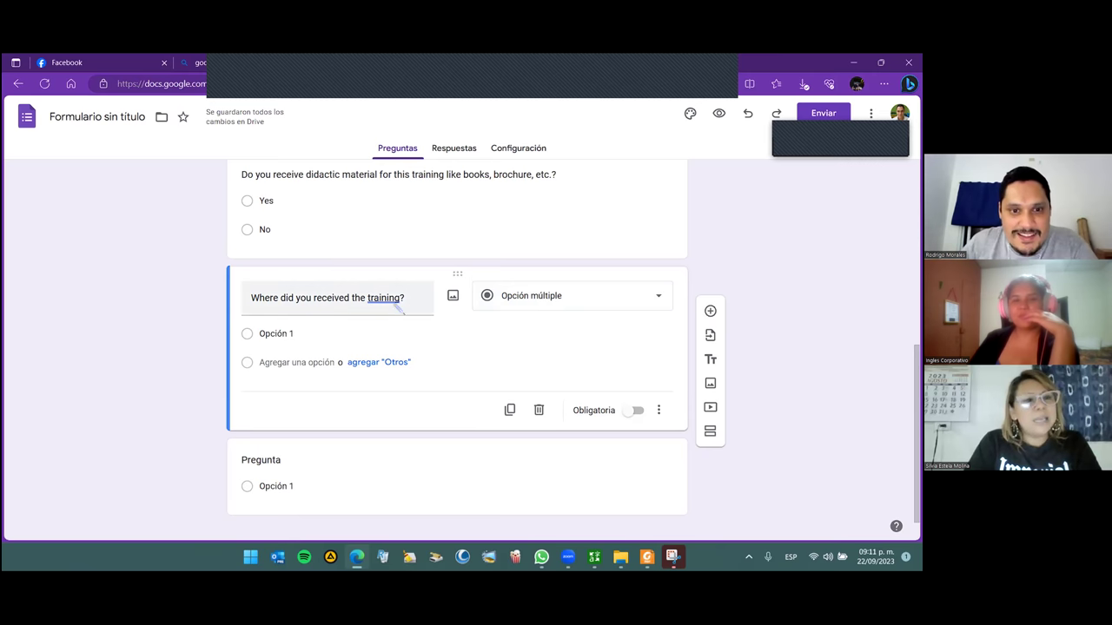
{"action": "left_click", "coordinate": [386, 298]}
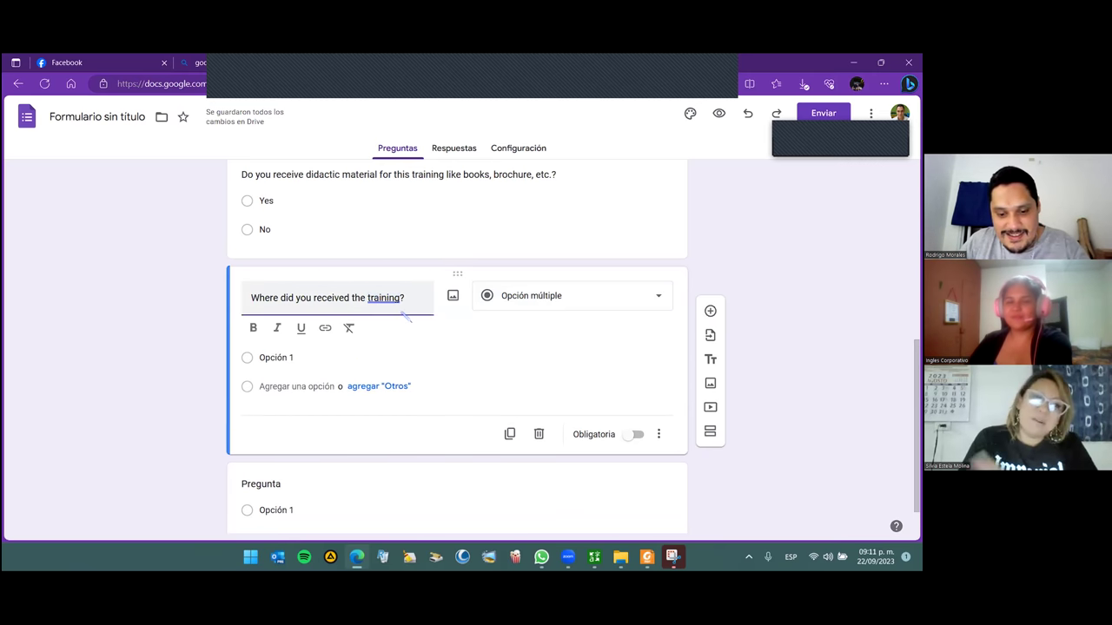
Give the training location question the two answer options "Online" and "Institution", removing the extra third option
{"action": "left_click", "coordinate": [260, 358]}
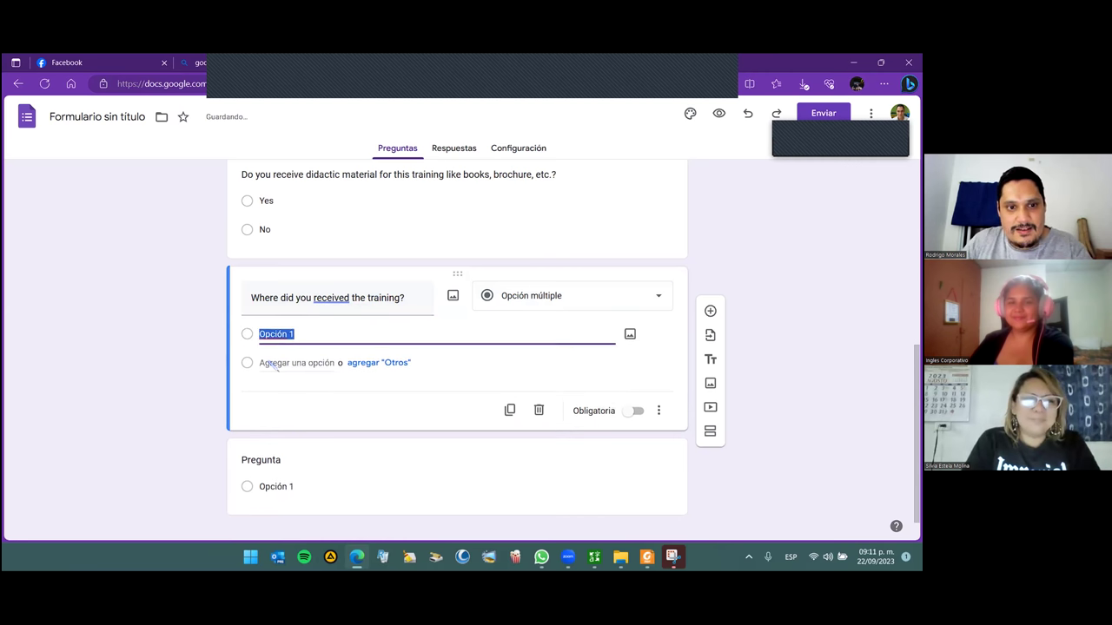
{"action": "type", "text": "Online"}
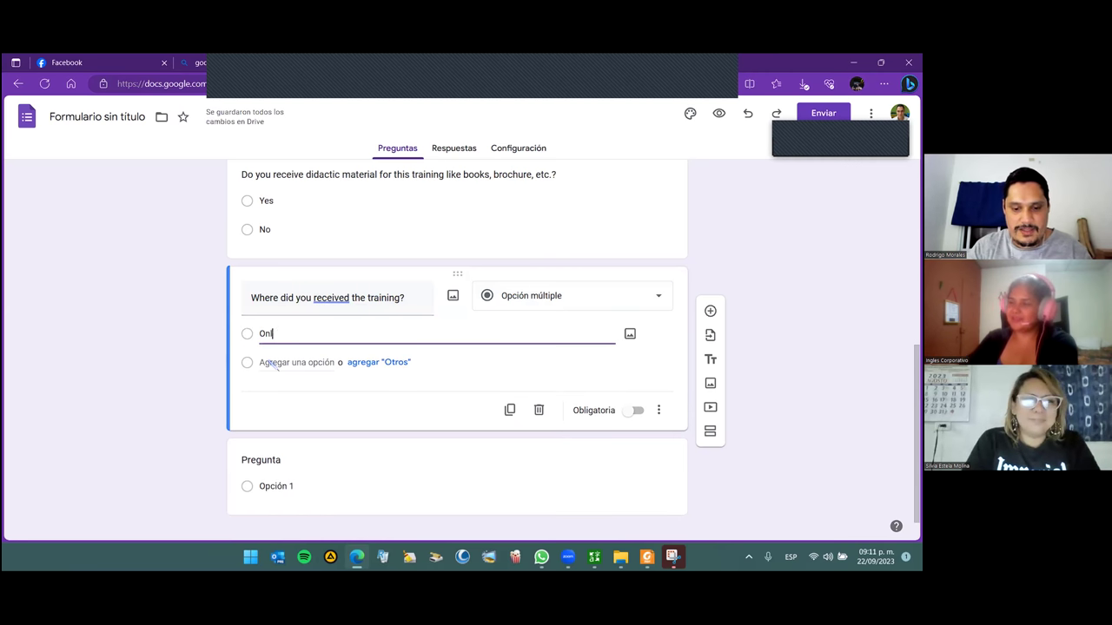
{"action": "left_click", "coordinate": [274, 363]}
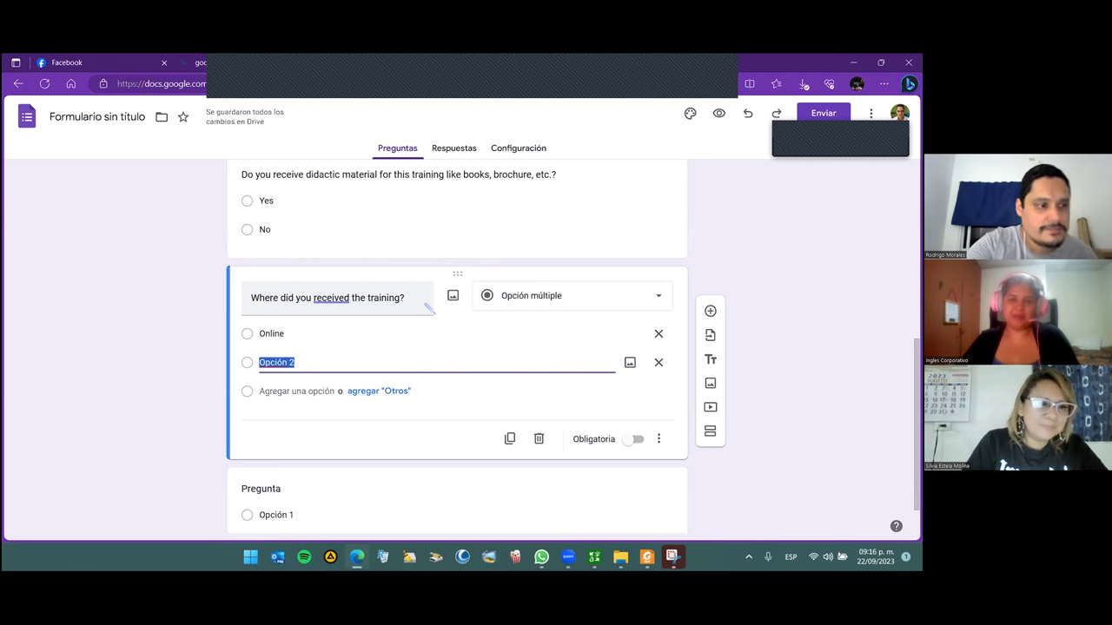
{"action": "type", "text": "INst"}
{"action": "key", "text": "BackSpace"}
{"action": "key", "text": "BackSpace"}
{"action": "key", "text": "BackSpace"}
{"action": "type", "text": "nstitution"}
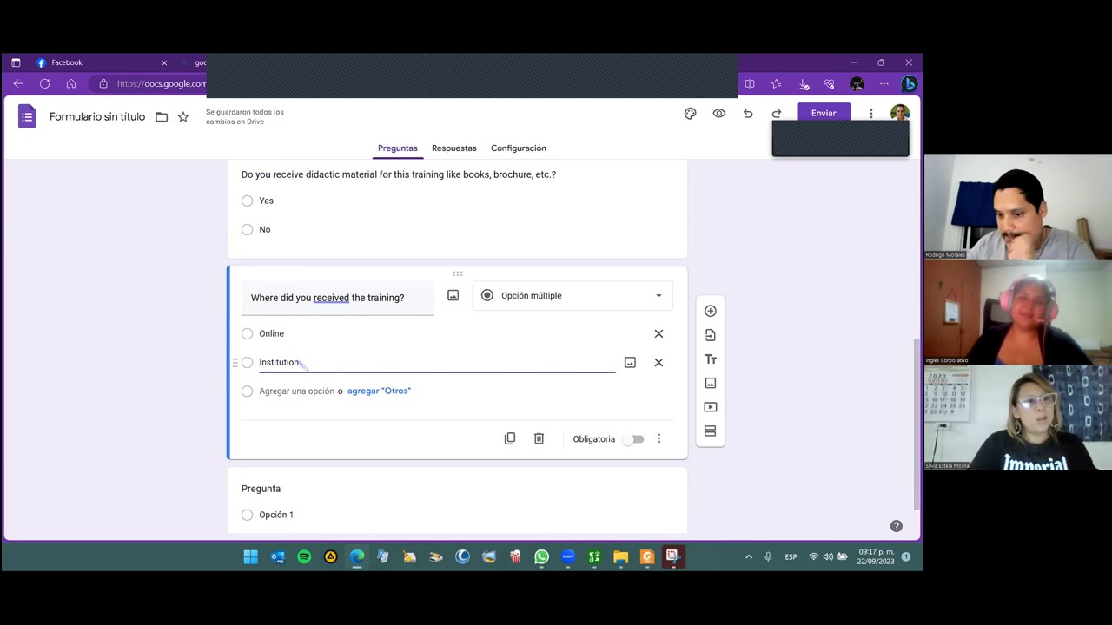
{"action": "key", "text": "Return"}
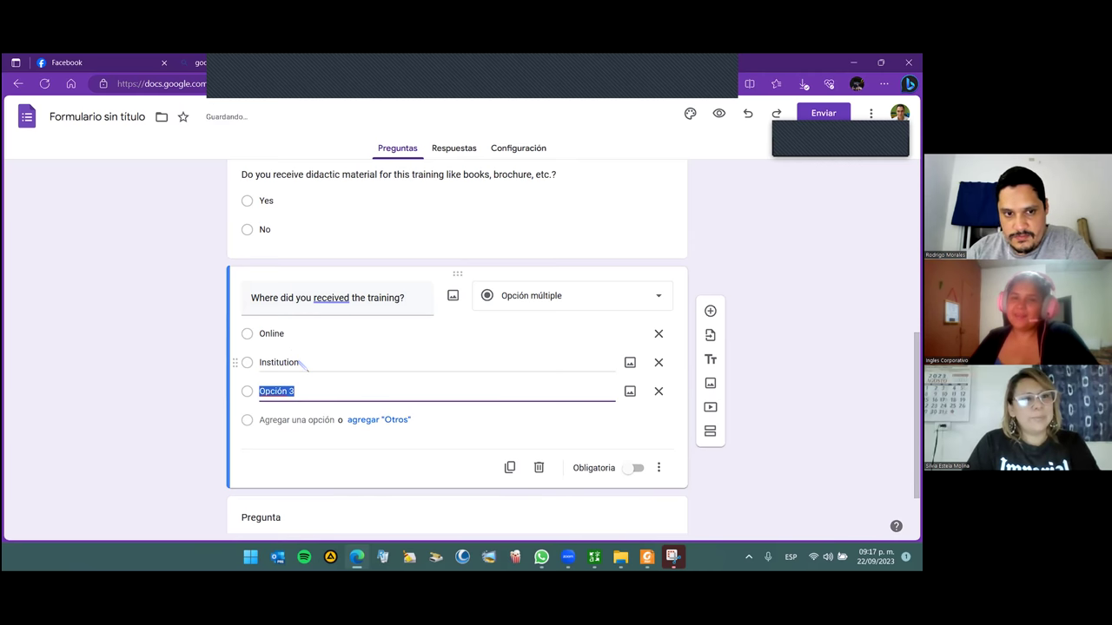
{"action": "left_click", "coordinate": [658, 391]}
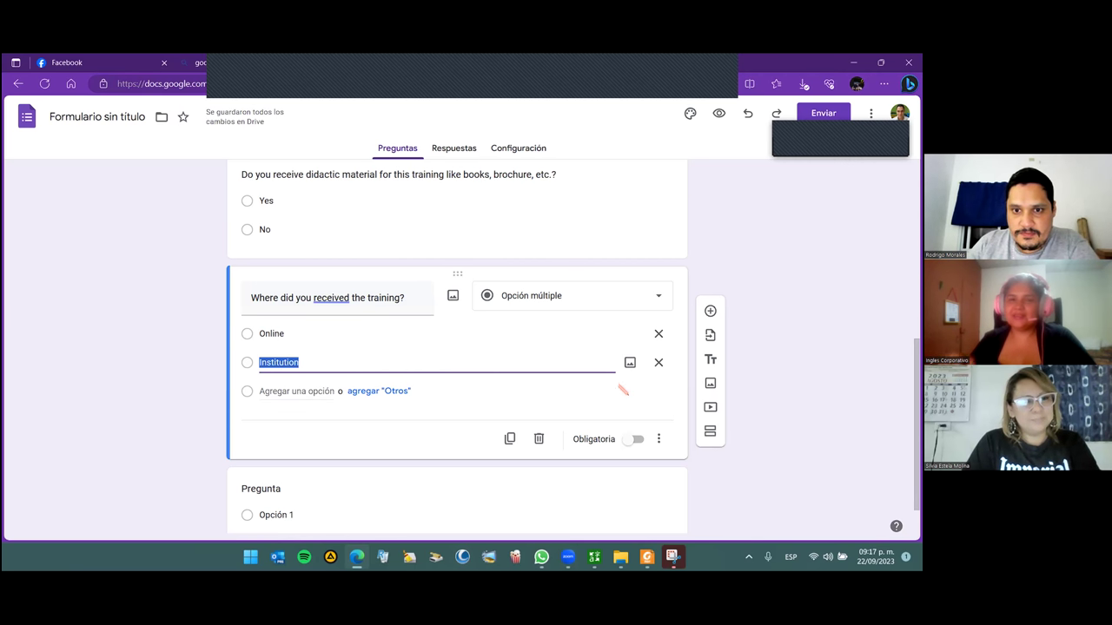
Correct "received" to "receive" in the training location question using the grammar suggestion
{"action": "right_click", "coordinate": [337, 304]}
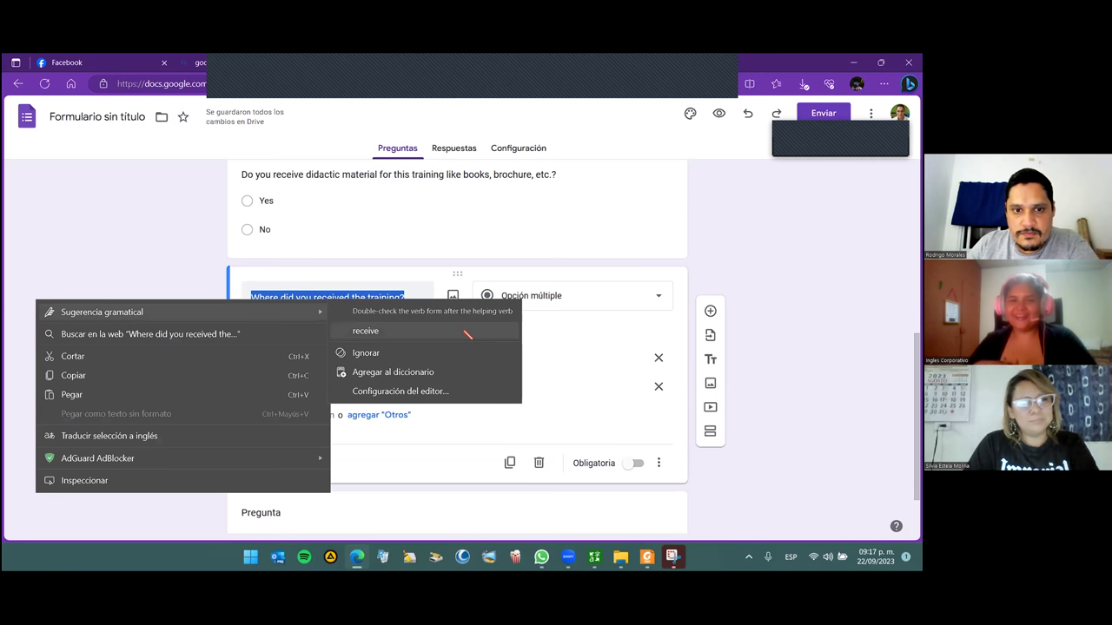
{"action": "left_click", "coordinate": [365, 331]}
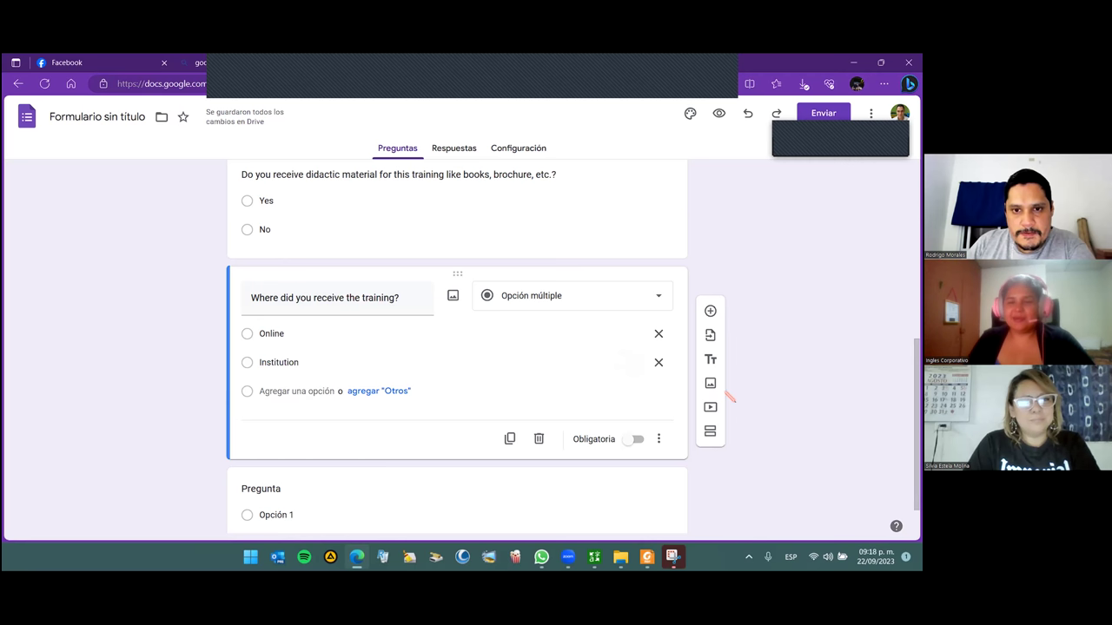
Add a blank question after "Where did you receive the training?" and switch to SB1.pdf in Foxit PDF Reader
{"action": "scroll", "coordinate": [784, 434], "scroll_direction": "down", "scroll_amount": 1}
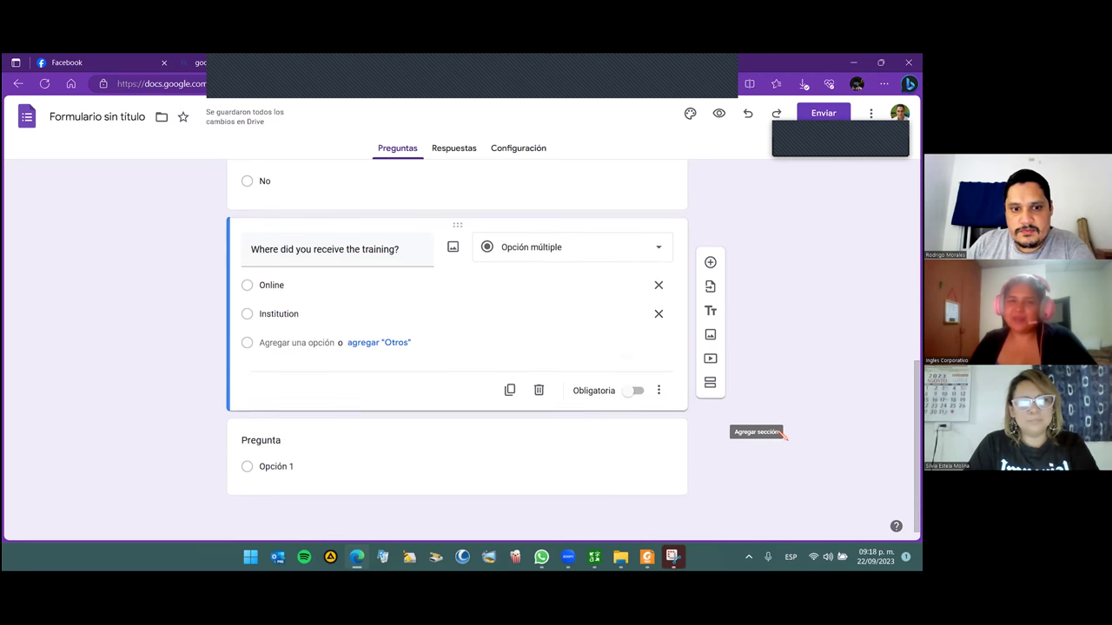
{"action": "scroll", "coordinate": [769, 422], "scroll_direction": "up", "scroll_amount": 2}
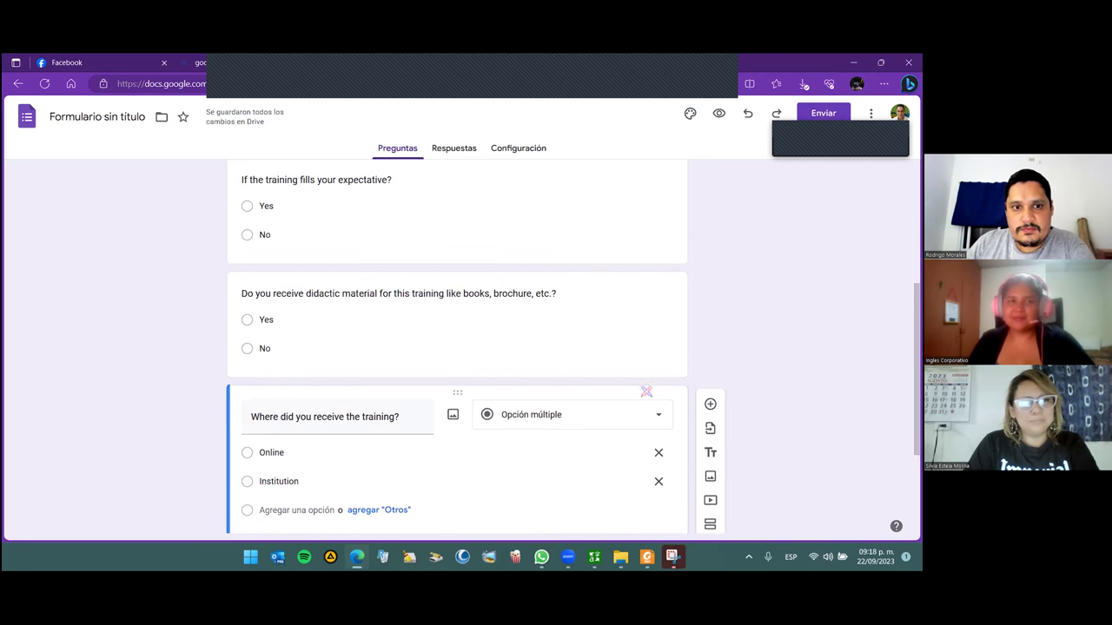
{"action": "scroll", "coordinate": [673, 392], "scroll_direction": "up", "scroll_amount": 1}
{"action": "scroll", "coordinate": [680, 394], "scroll_direction": "down", "scroll_amount": 4}
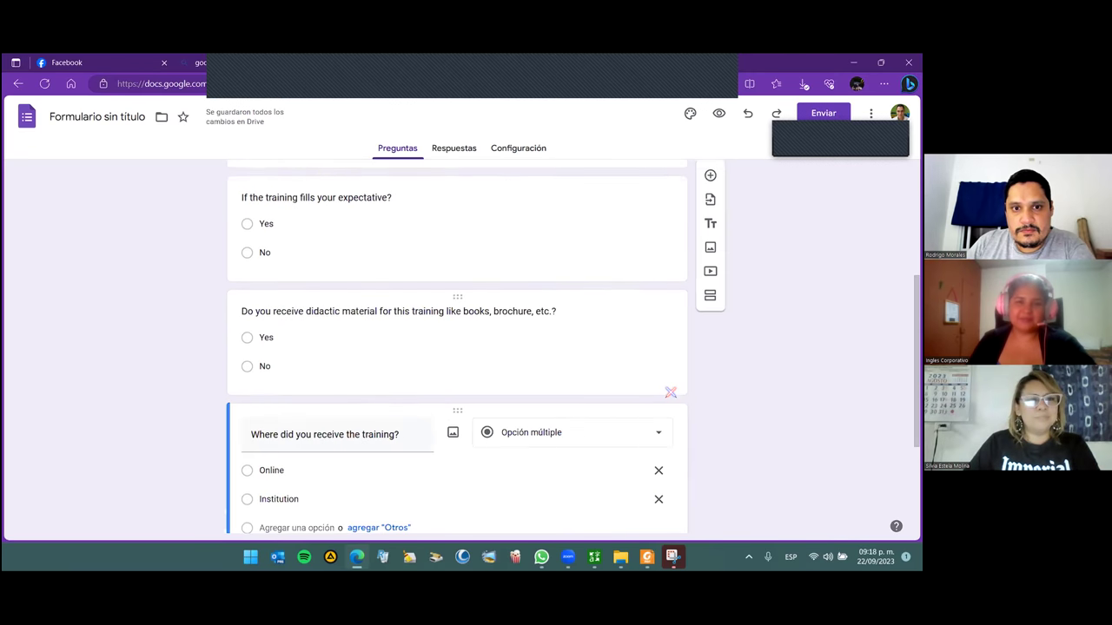
{"action": "mouse_move", "coordinate": [647, 557]}
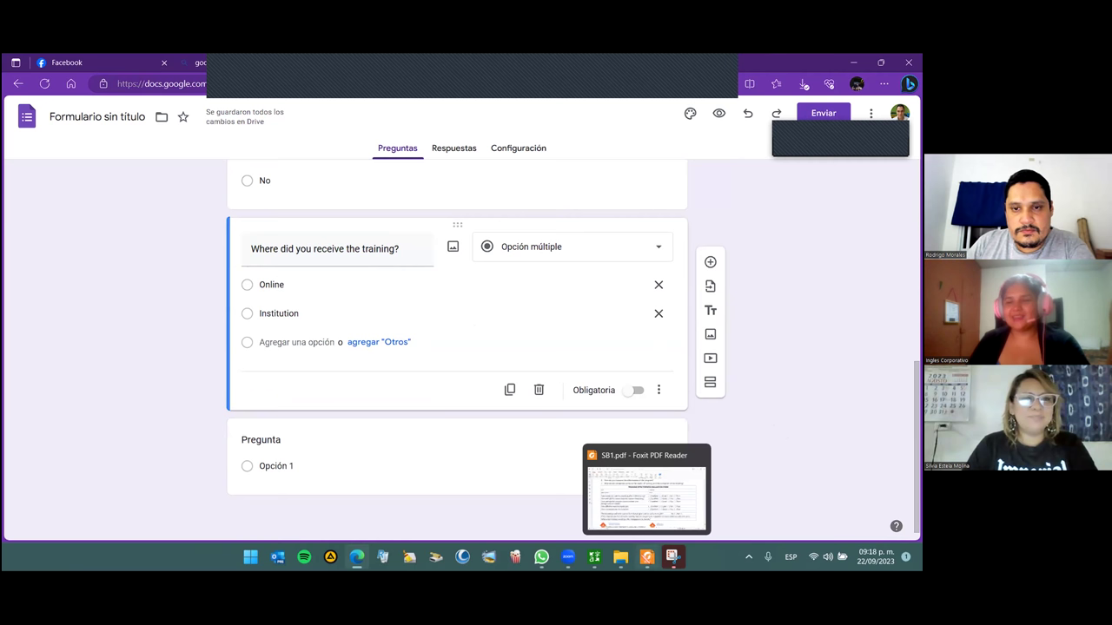
{"action": "left_click", "coordinate": [710, 262]}
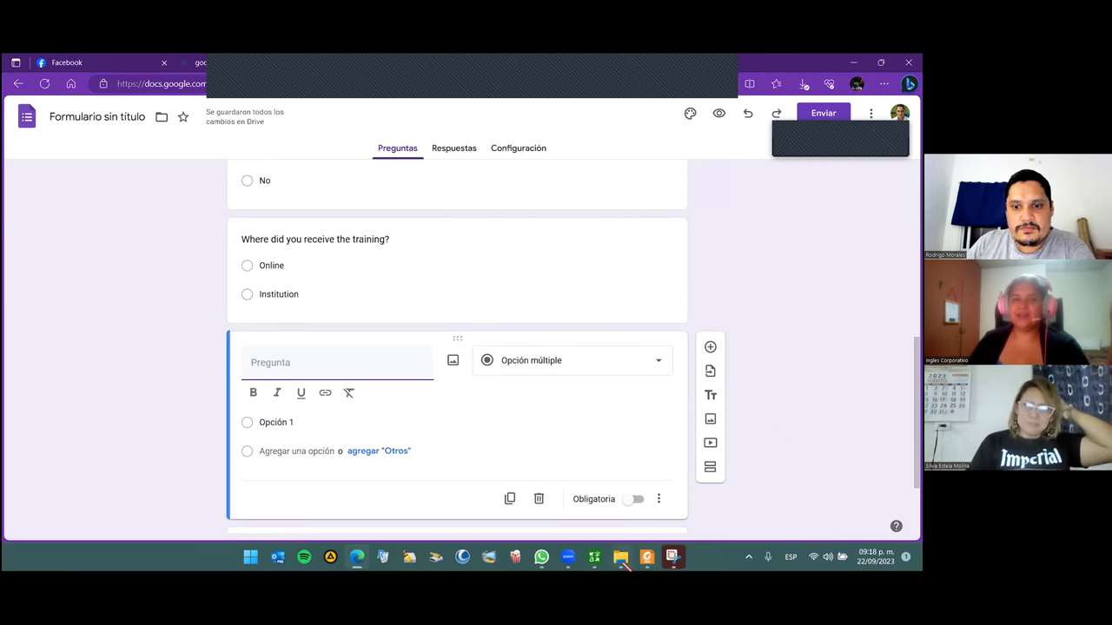
{"action": "left_click", "coordinate": [646, 557]}
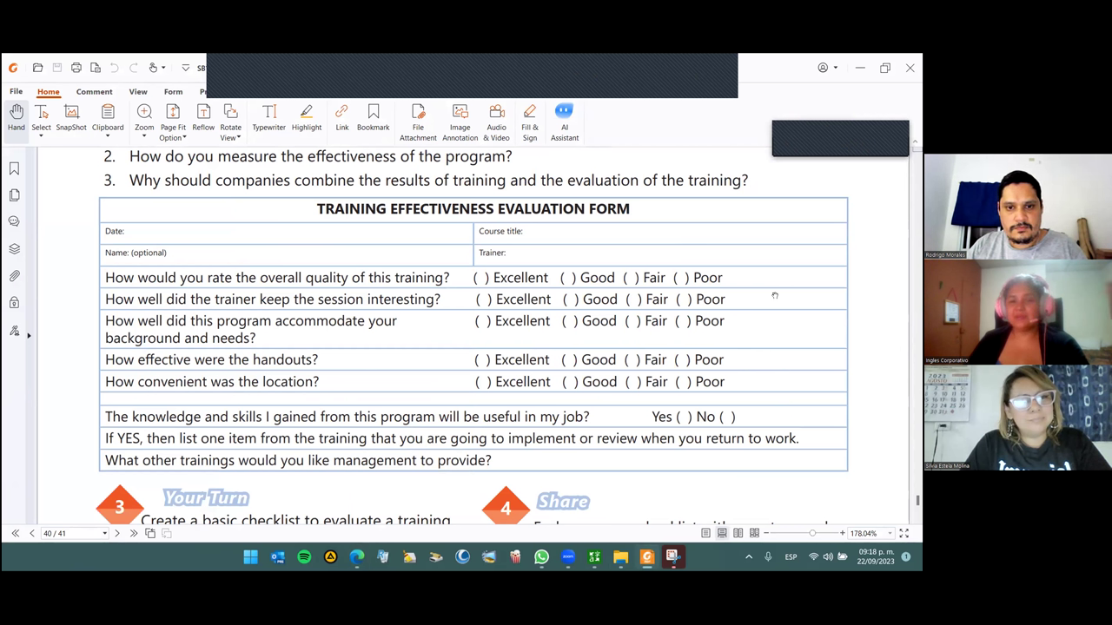
Return to the Google Forms survey and change "Do" to "Did" in the question about receiving didactic material
{"action": "key", "text": "alt+Tab"}
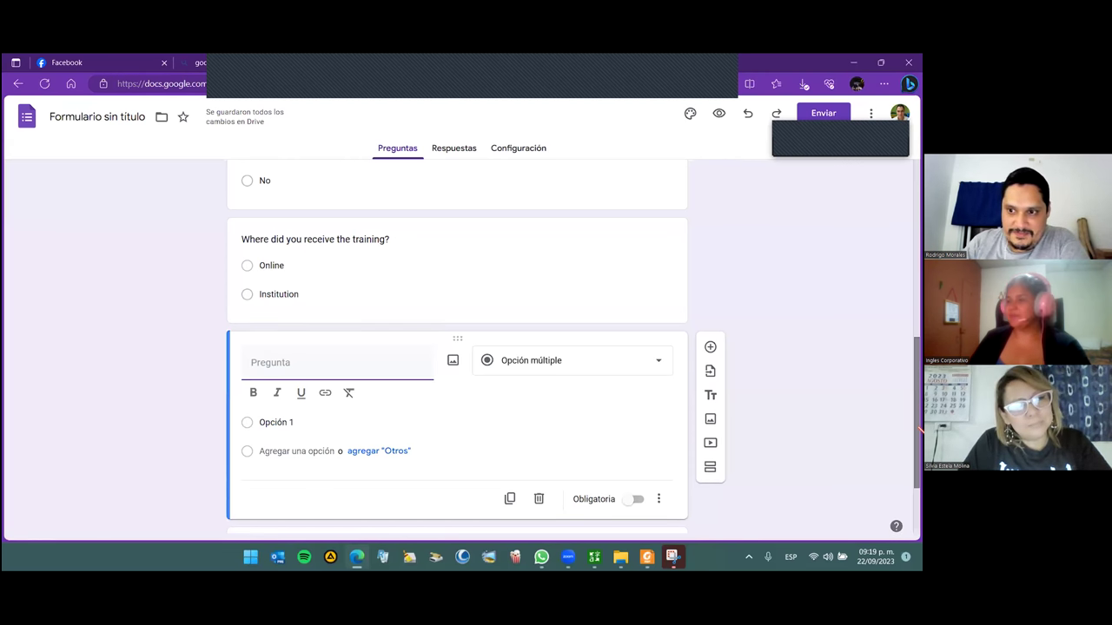
{"action": "scroll", "coordinate": [919, 426], "scroll_direction": "down", "scroll_amount": 1}
{"action": "scroll", "coordinate": [919, 425], "scroll_direction": "up", "scroll_amount": 1}
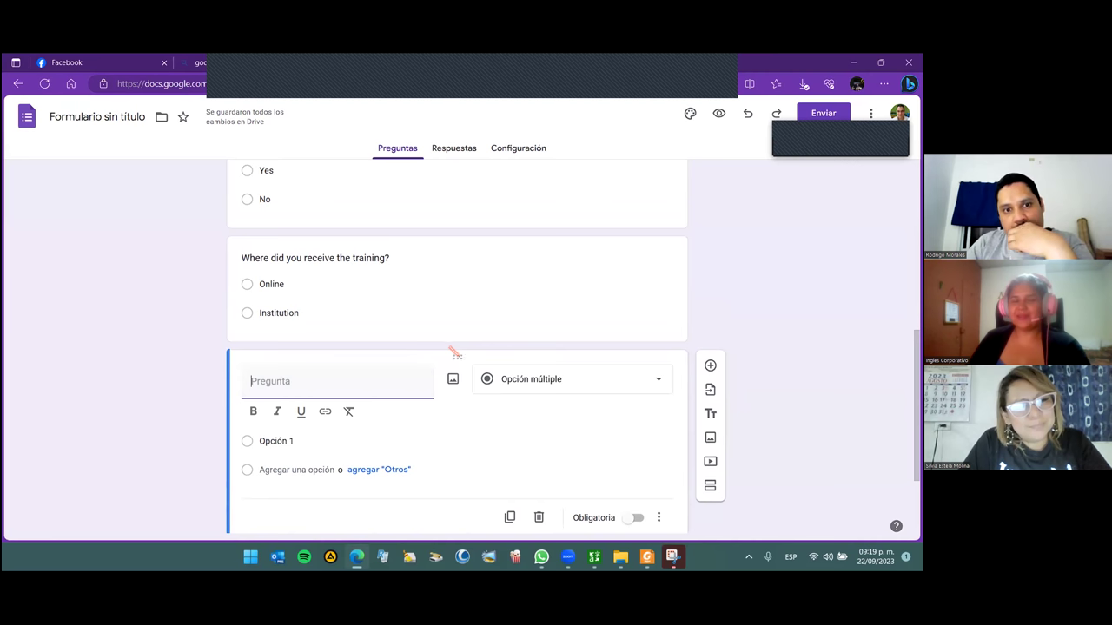
{"action": "scroll", "coordinate": [469, 352], "scroll_direction": "up", "scroll_amount": 2}
{"action": "scroll", "coordinate": [468, 352], "scroll_direction": "up", "scroll_amount": 3}
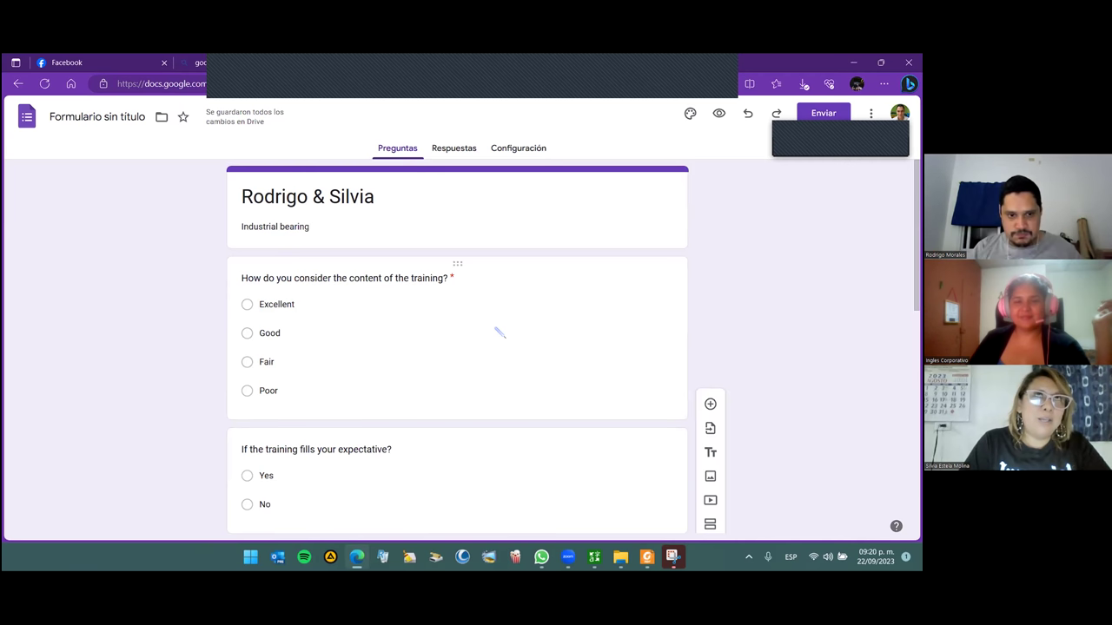
{"action": "scroll", "coordinate": [500, 339], "scroll_direction": "down", "scroll_amount": 3}
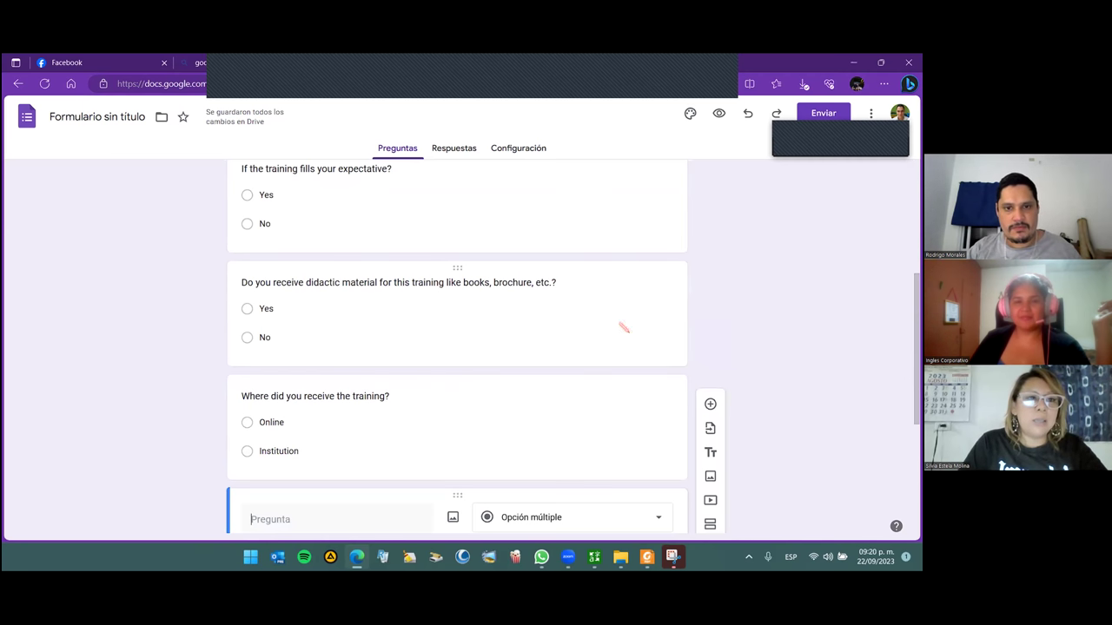
{"action": "left_click", "coordinate": [297, 293]}
{"action": "left_click_drag", "start_coordinate": [264, 295], "coordinate": [259, 296]}
{"action": "type", "text": "id"}
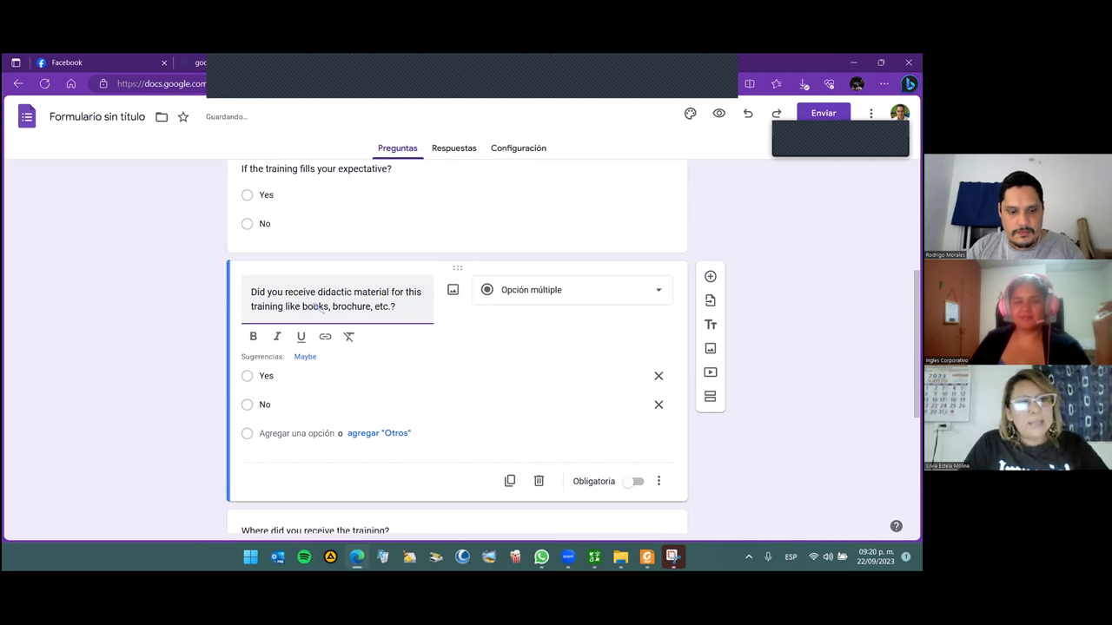
Try "received" instead of "receive" in the didactic material question and check the grammar suggestion
{"action": "left_click", "coordinate": [321, 293]}
{"action": "type", "text": "d"}
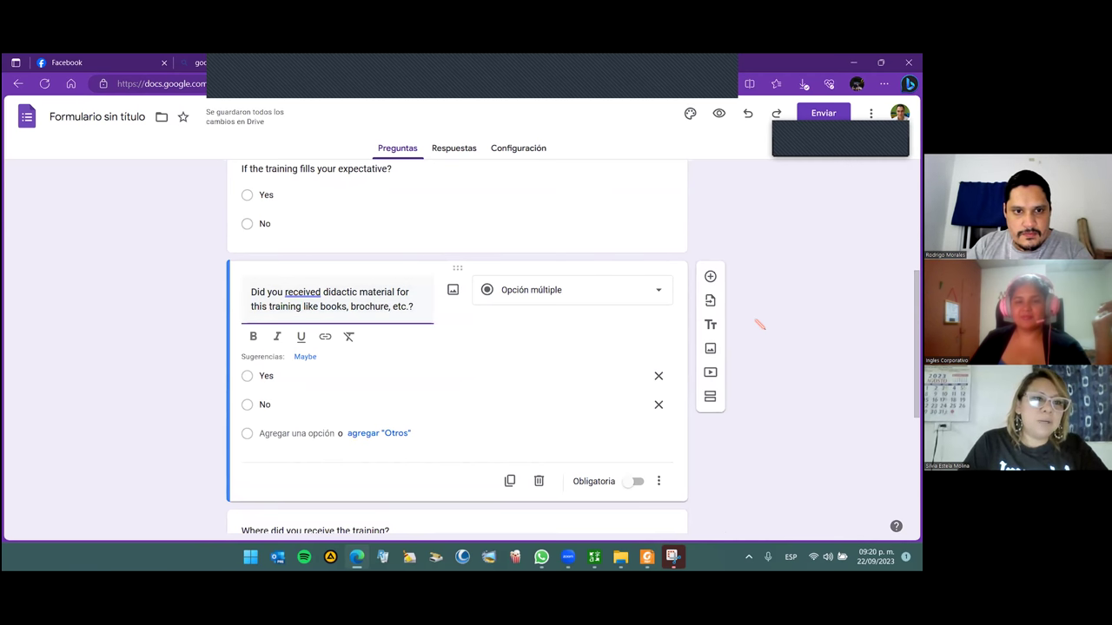
{"action": "triple_click", "coordinate": [318, 296]}
{"action": "right_click", "coordinate": [318, 296]}
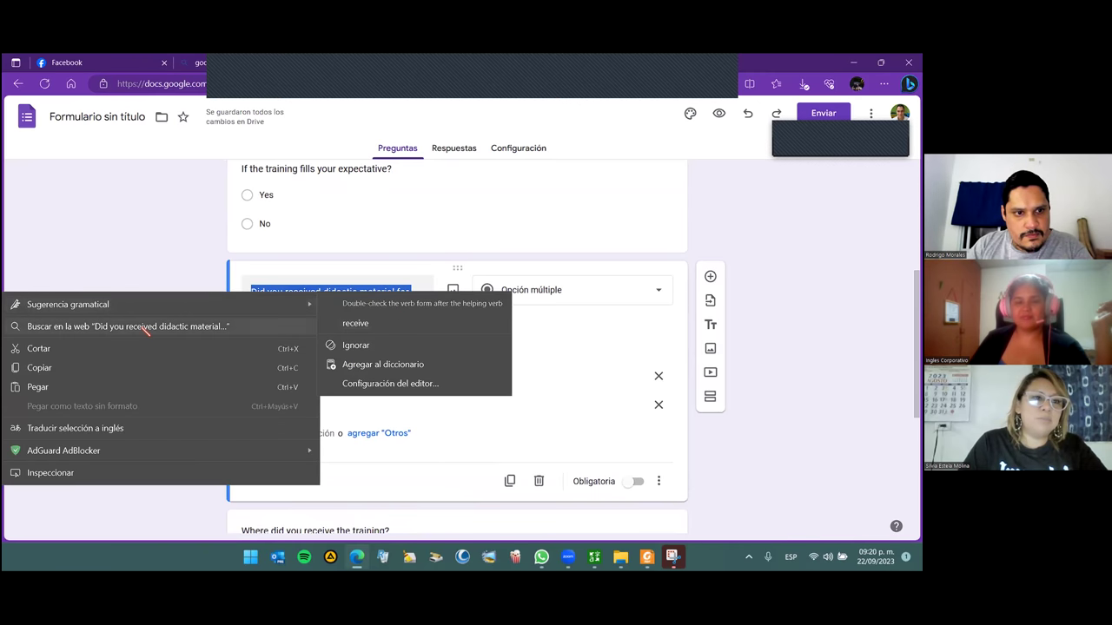
{"action": "left_click", "coordinate": [770, 322]}
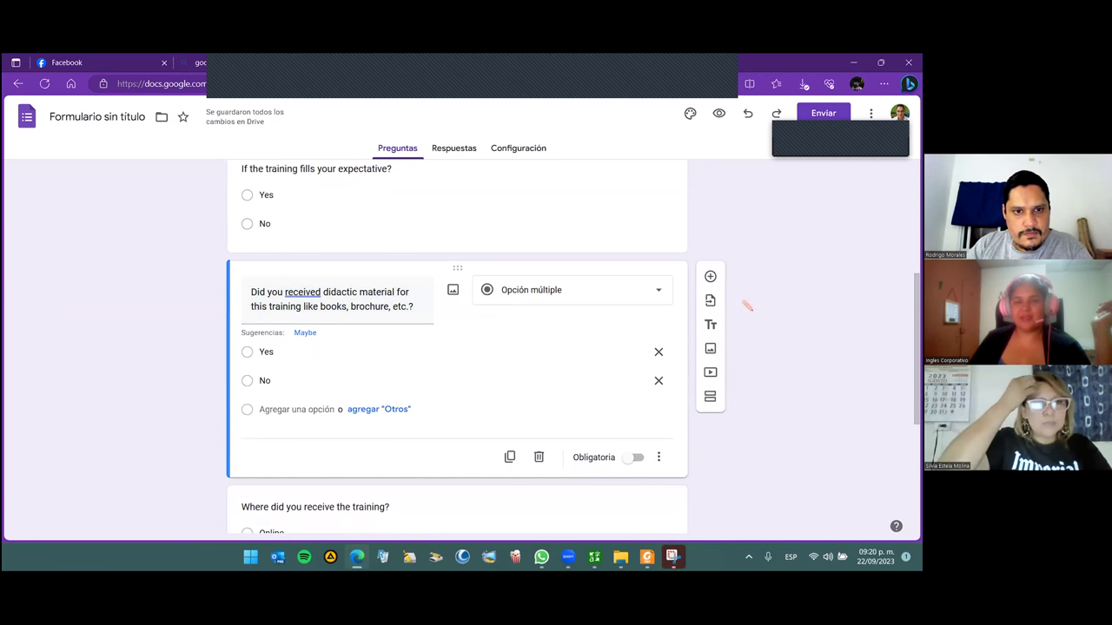
Change "received" back to "receive" in the didactic material question
{"action": "scroll", "coordinate": [744, 305], "scroll_direction": "down", "scroll_amount": 3}
{"action": "scroll", "coordinate": [532, 336], "scroll_direction": "down", "scroll_amount": 1}
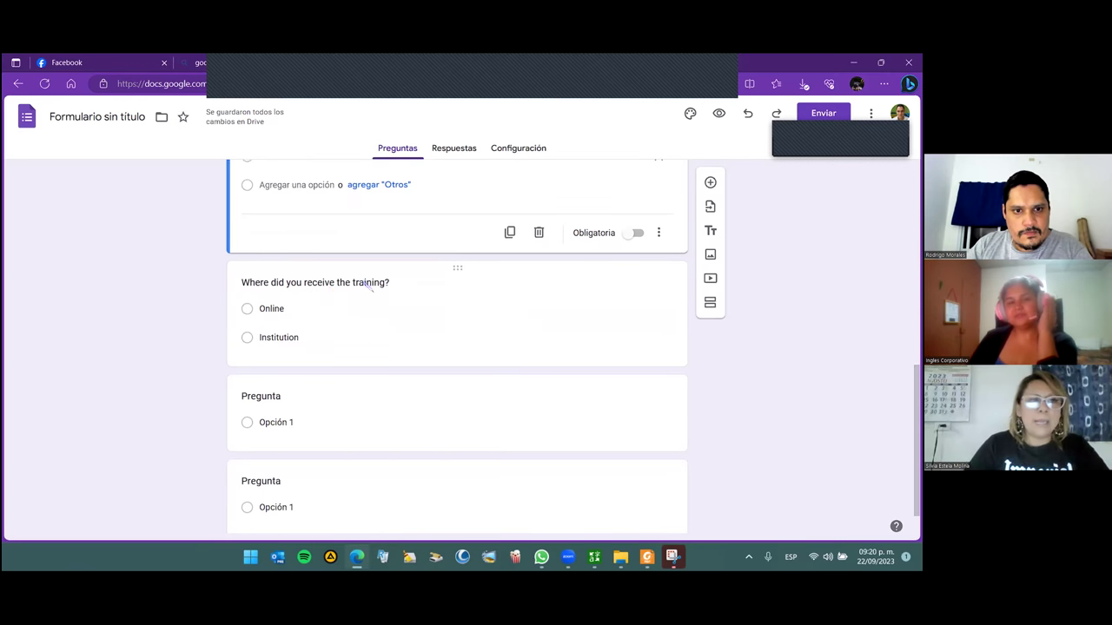
{"action": "scroll", "coordinate": [317, 293], "scroll_direction": "up", "scroll_amount": 2}
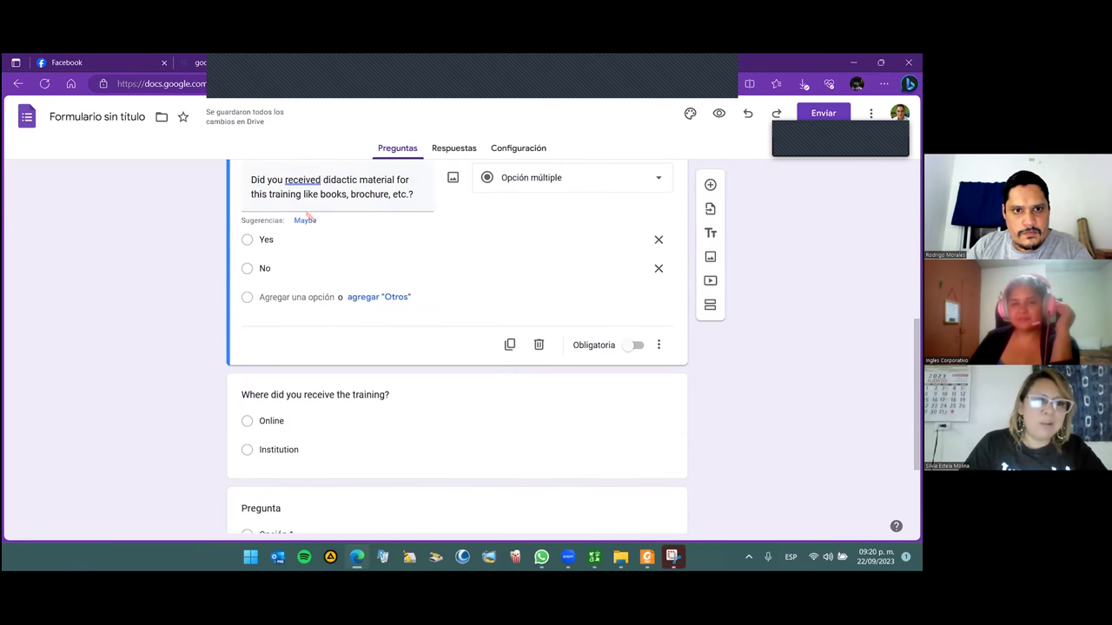
{"action": "left_click", "coordinate": [326, 186]}
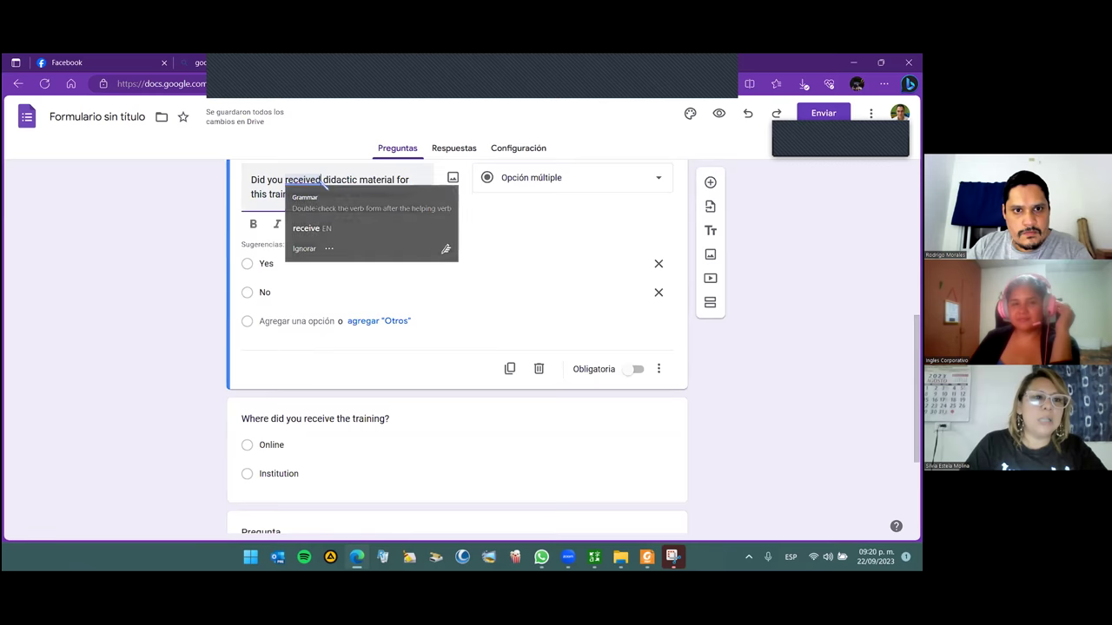
{"action": "key", "text": "BackSpace"}
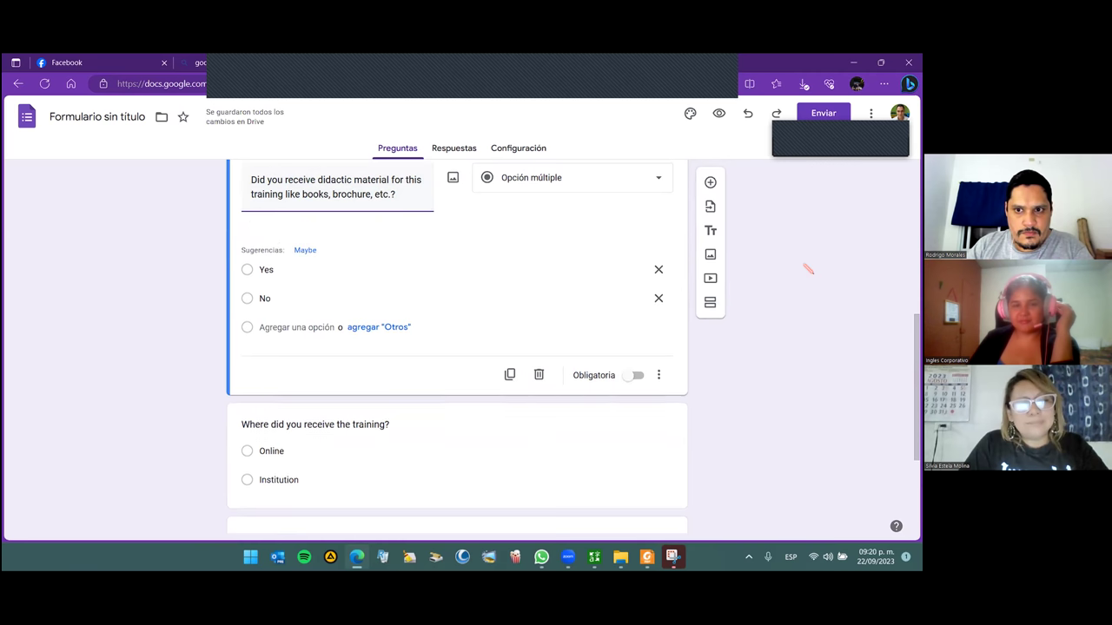
Delete the last of the two blank questions at the end of the form
{"action": "scroll", "coordinate": [776, 310], "scroll_direction": "down", "scroll_amount": 2}
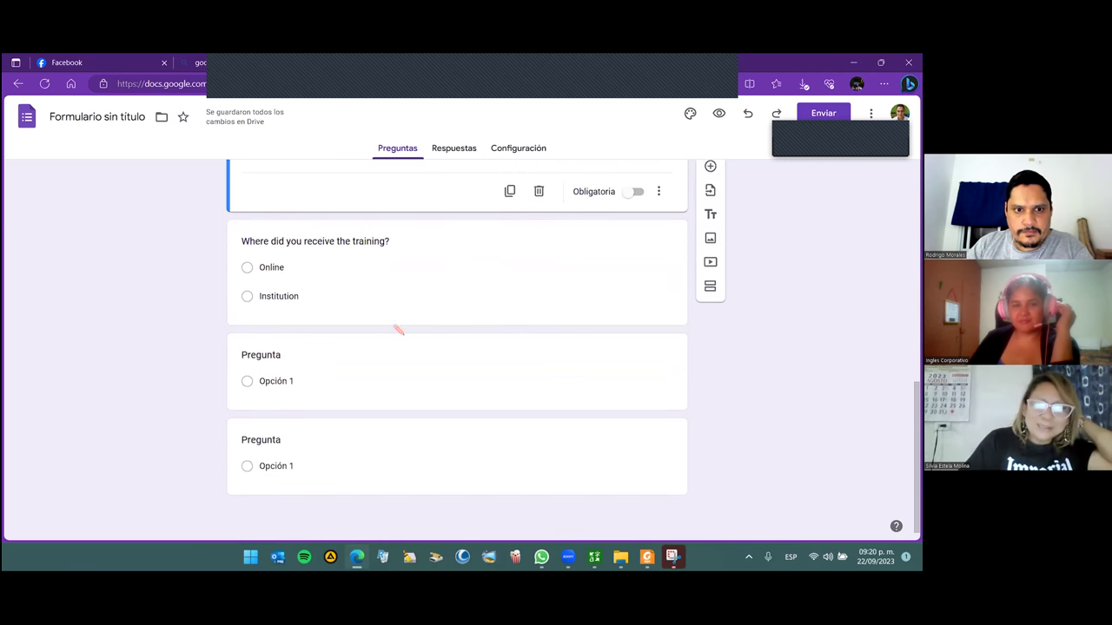
{"action": "left_click", "coordinate": [456, 423]}
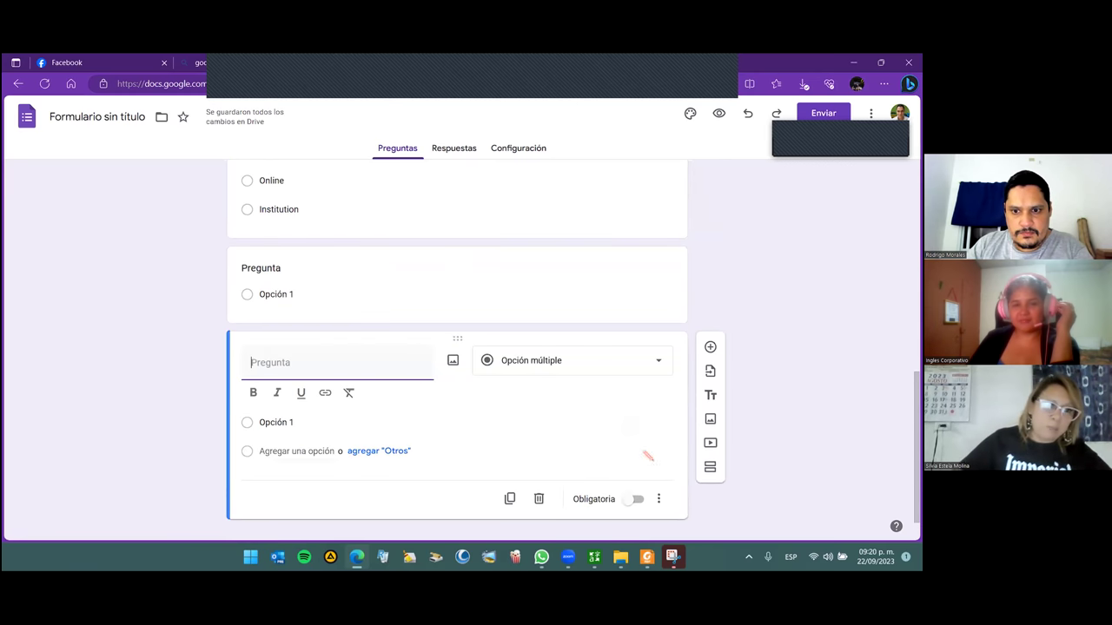
{"action": "left_click", "coordinate": [539, 499]}
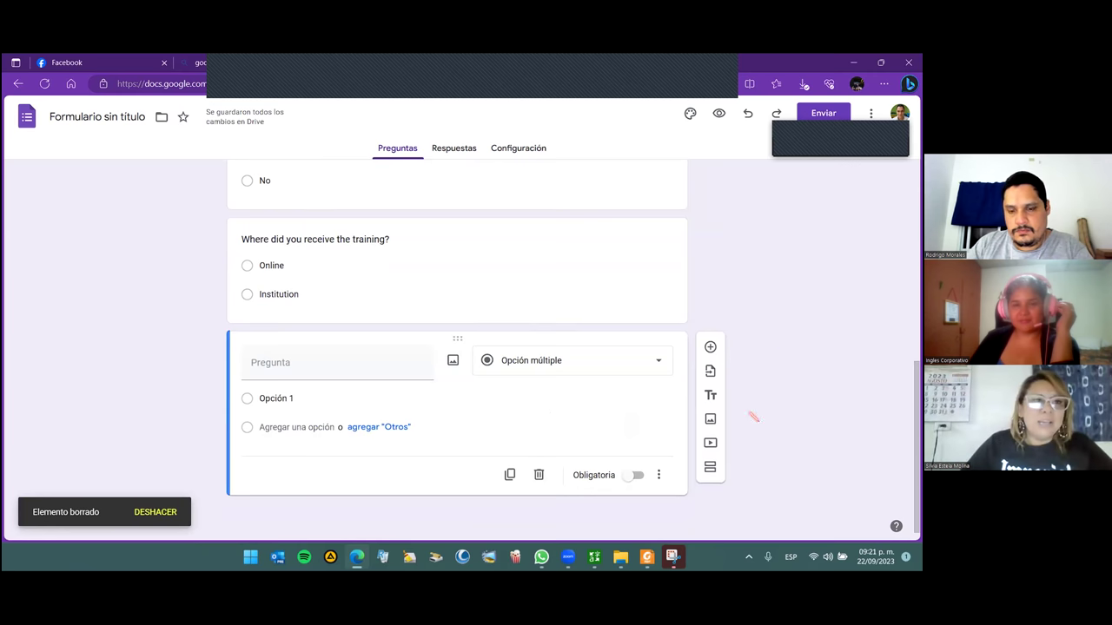
Title the blank question after the training location question "If the train you received could be apply in your job?"
{"action": "left_click", "coordinate": [276, 369]}
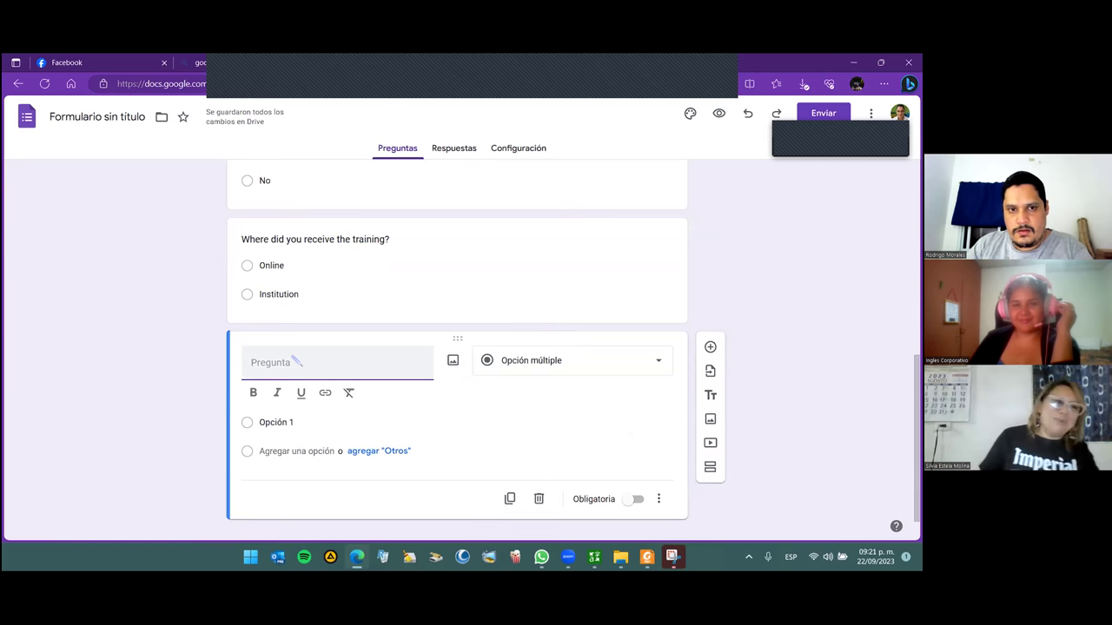
{"action": "type", "text": "If the train you receive"}
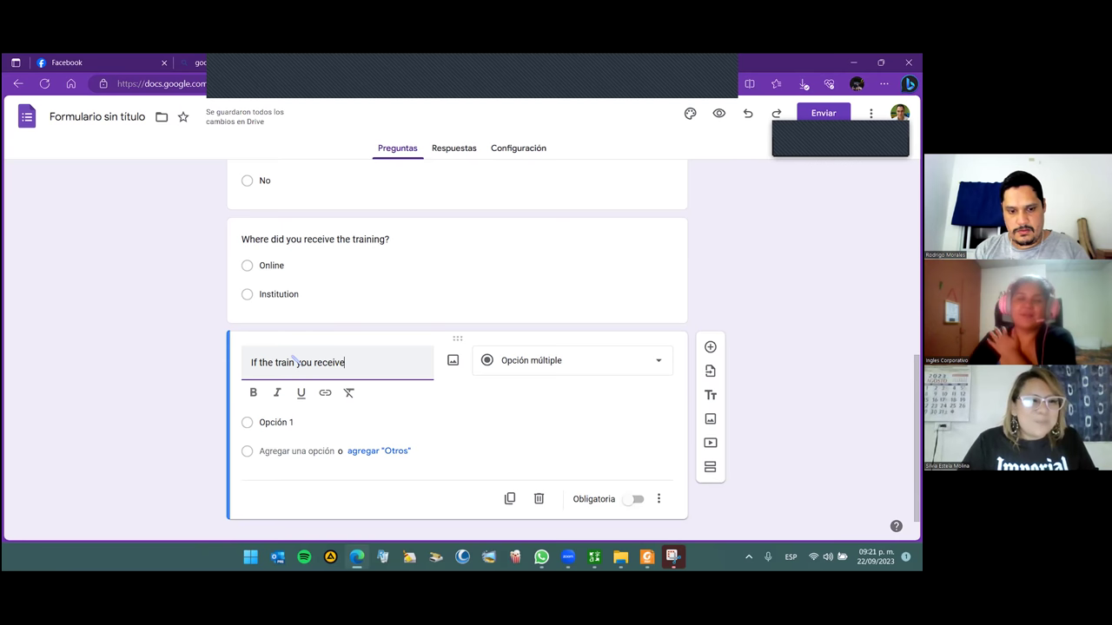
{"action": "type", "text": "cou"}
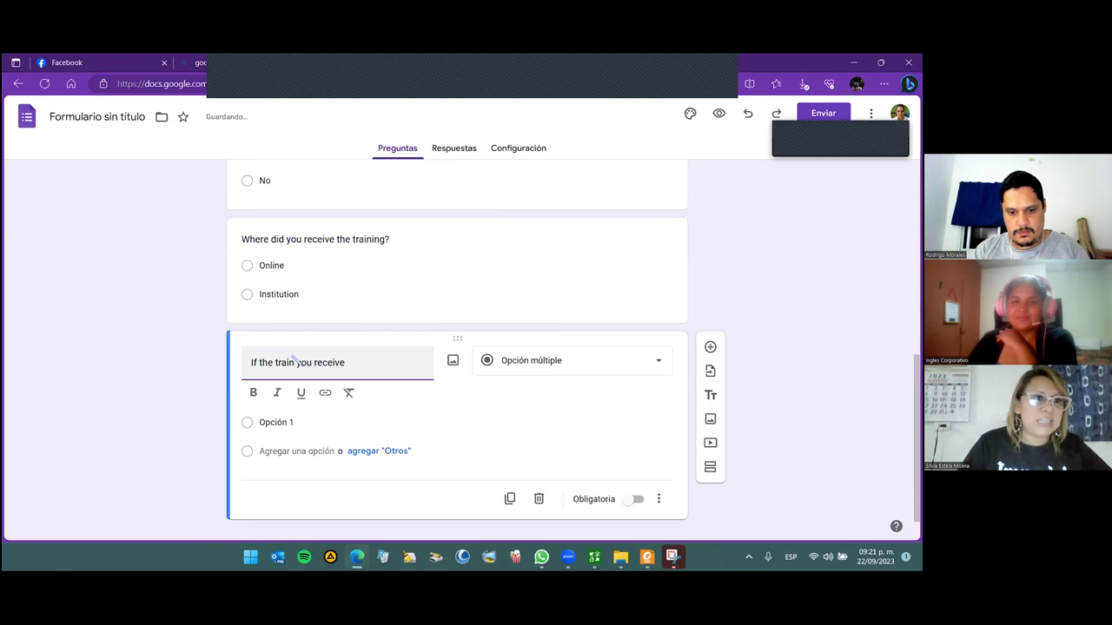
{"action": "type", "text": "ld be appl"}
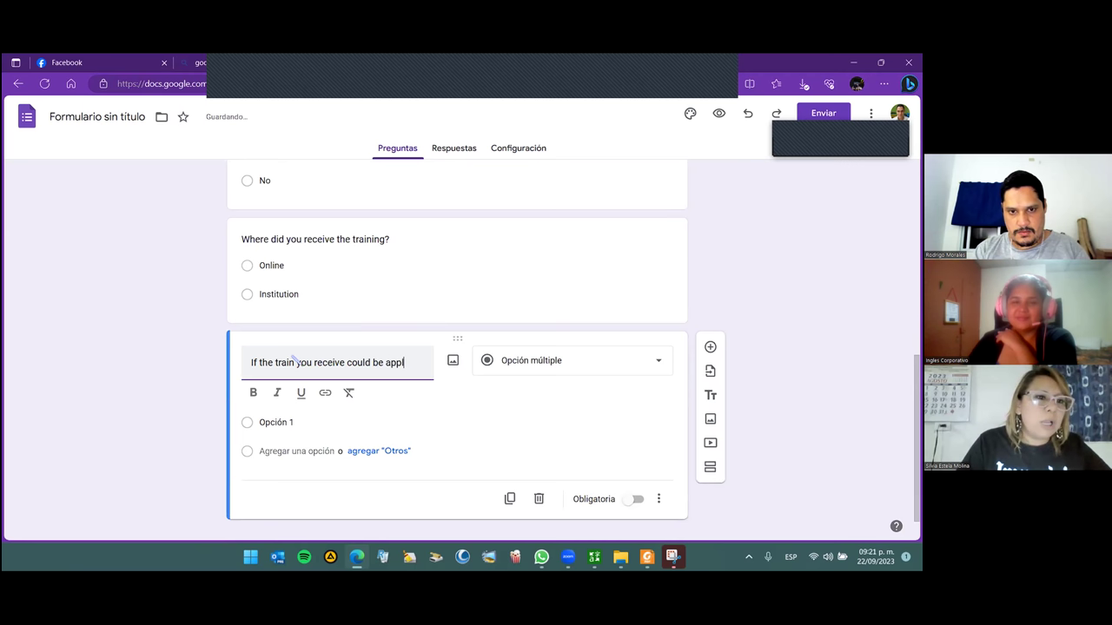
{"action": "type", "text": "y in your job?"}
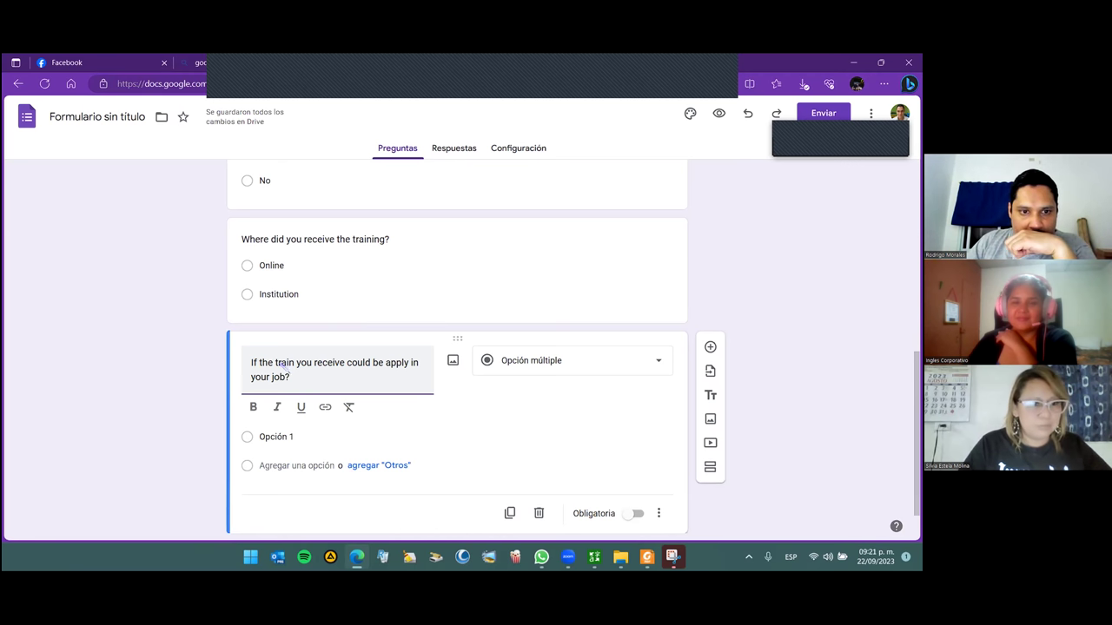
{"action": "left_click", "coordinate": [349, 363]}
{"action": "type", "text": "d"}
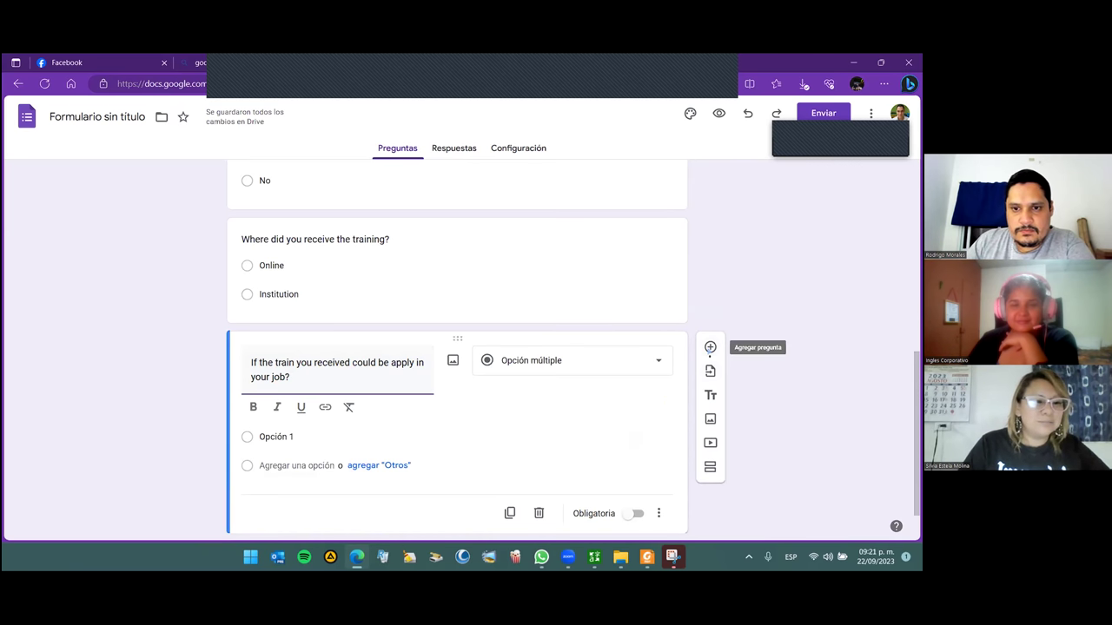
Add a blank question after the job application question and give the job application question the answer options "Yes" and "No"
{"action": "left_click", "coordinate": [710, 348]}
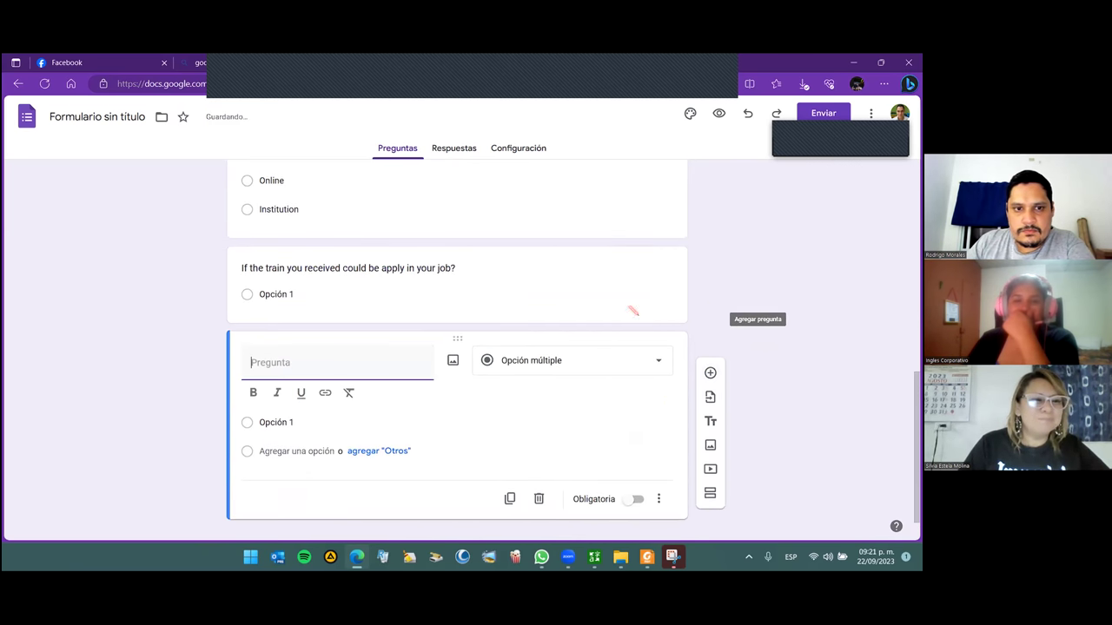
{"action": "left_click", "coordinate": [399, 282]}
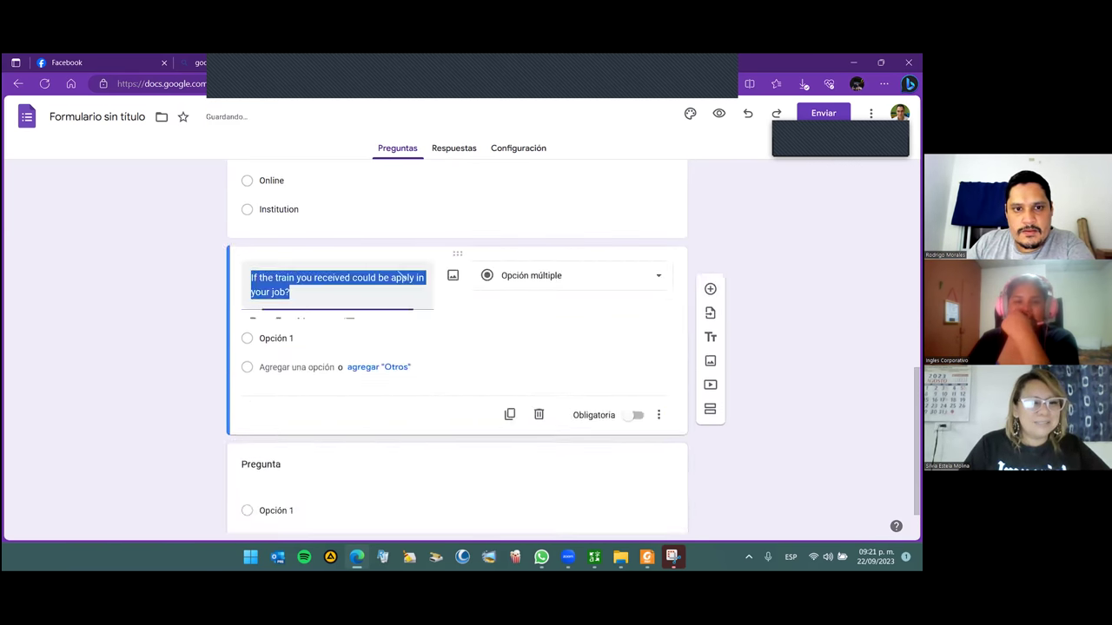
{"action": "left_click", "coordinate": [288, 350]}
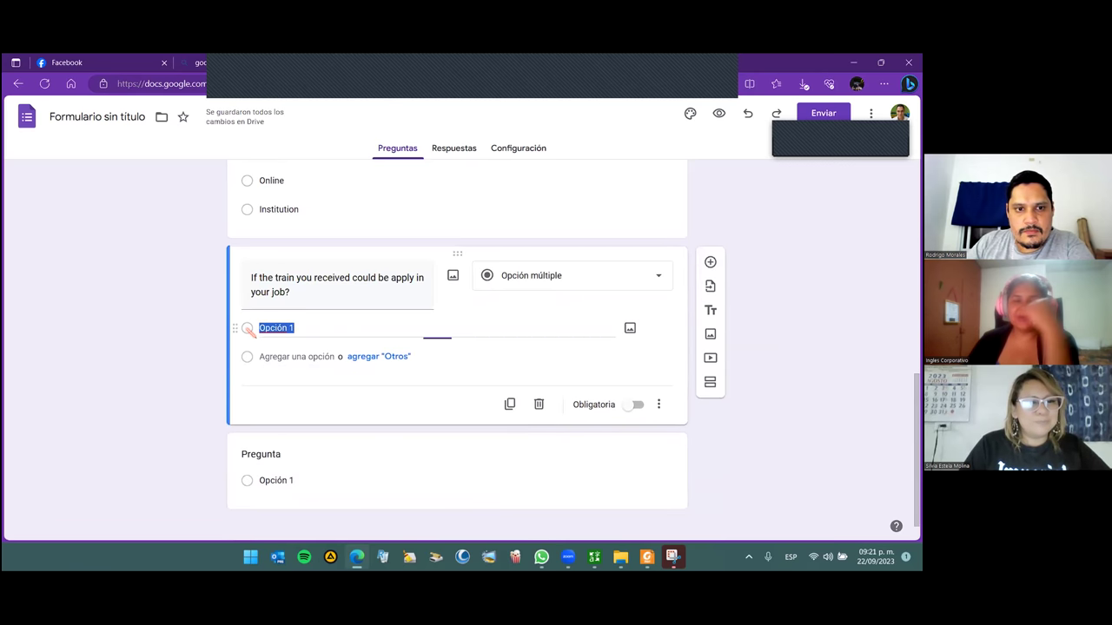
{"action": "type", "text": "Yes"}
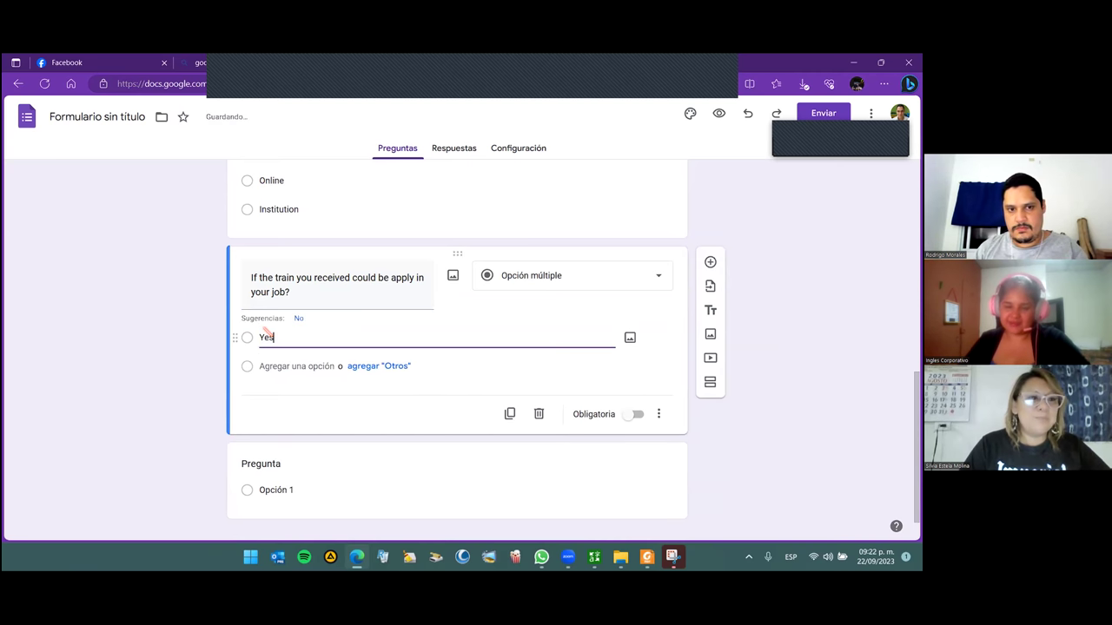
{"action": "key", "text": "Return"}
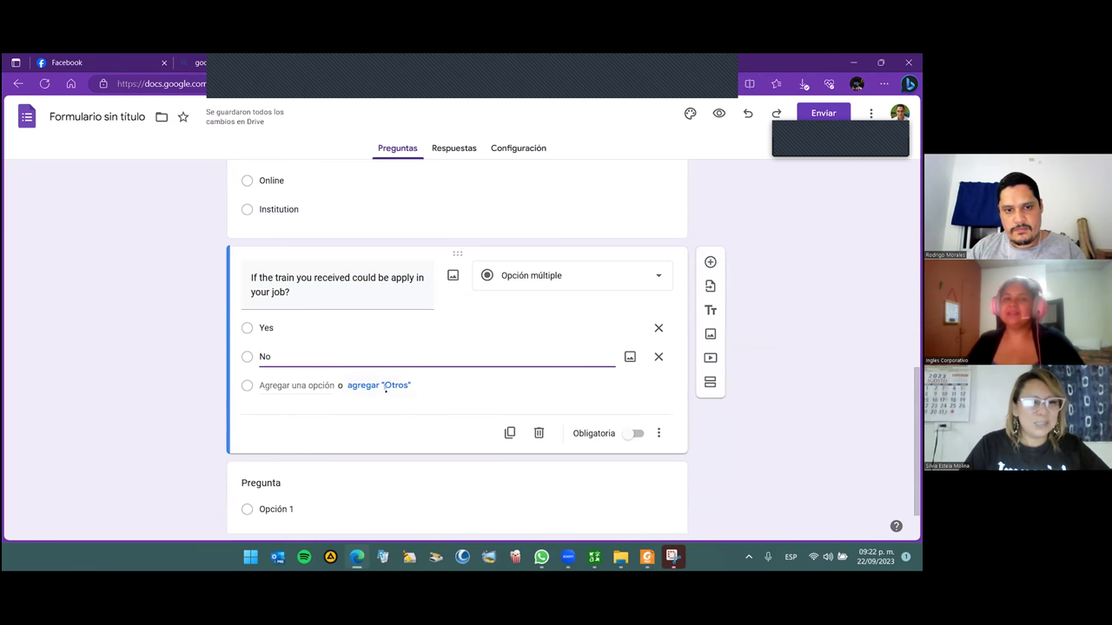
Add "You don't know" as the third answer option of the job application question, without keeping an "Otra" option
{"action": "left_click", "coordinate": [386, 387]}
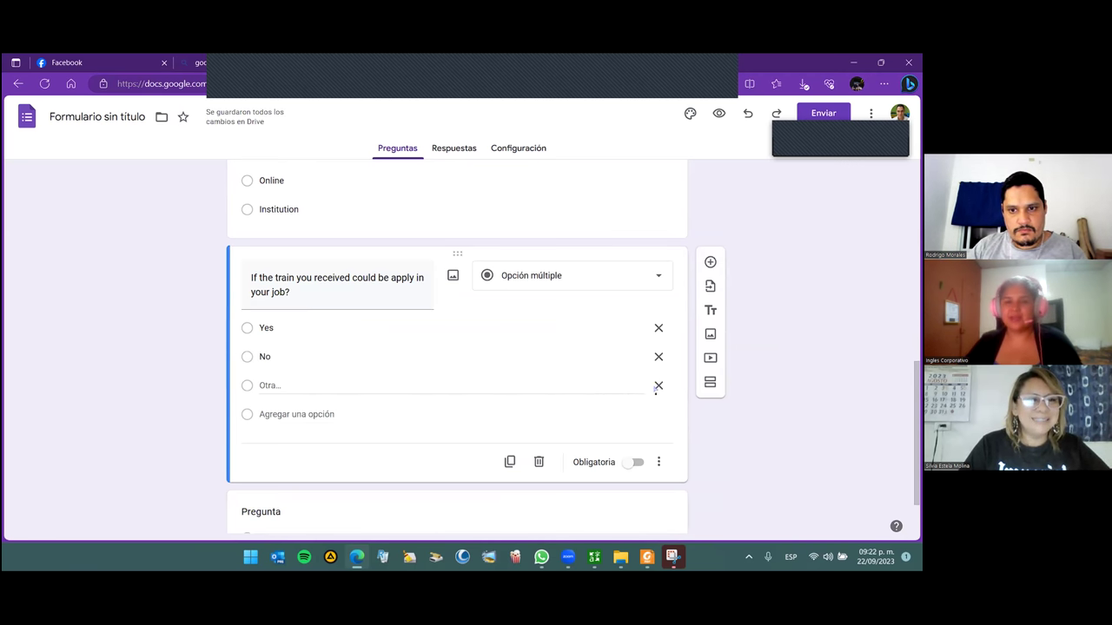
{"action": "left_click", "coordinate": [658, 386]}
{"action": "left_click", "coordinate": [316, 386]}
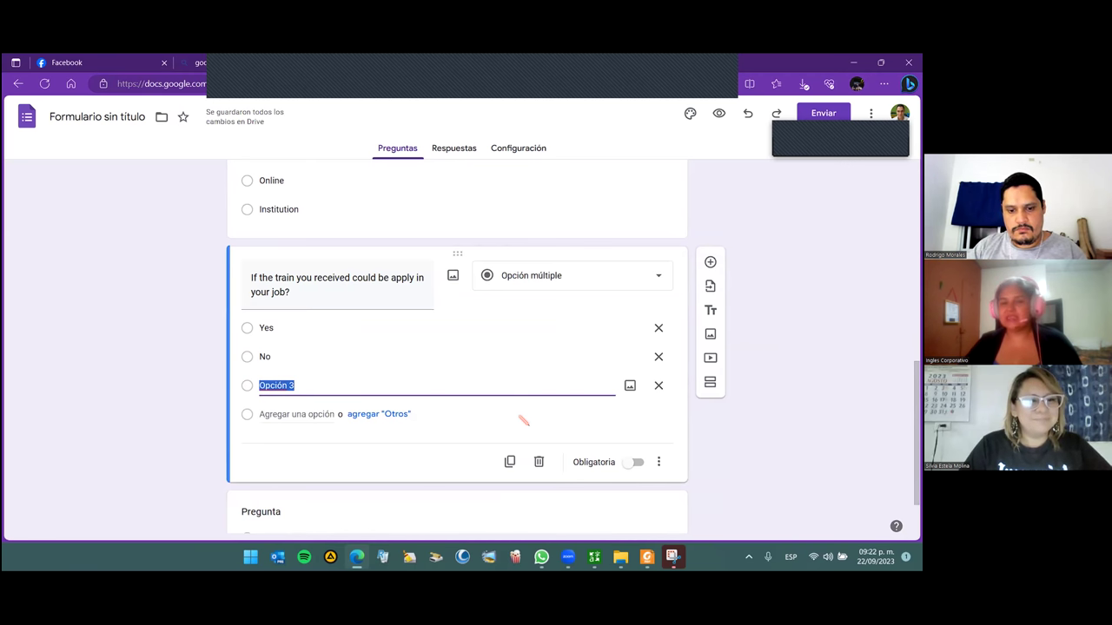
{"action": "type", "text": "Yo"}
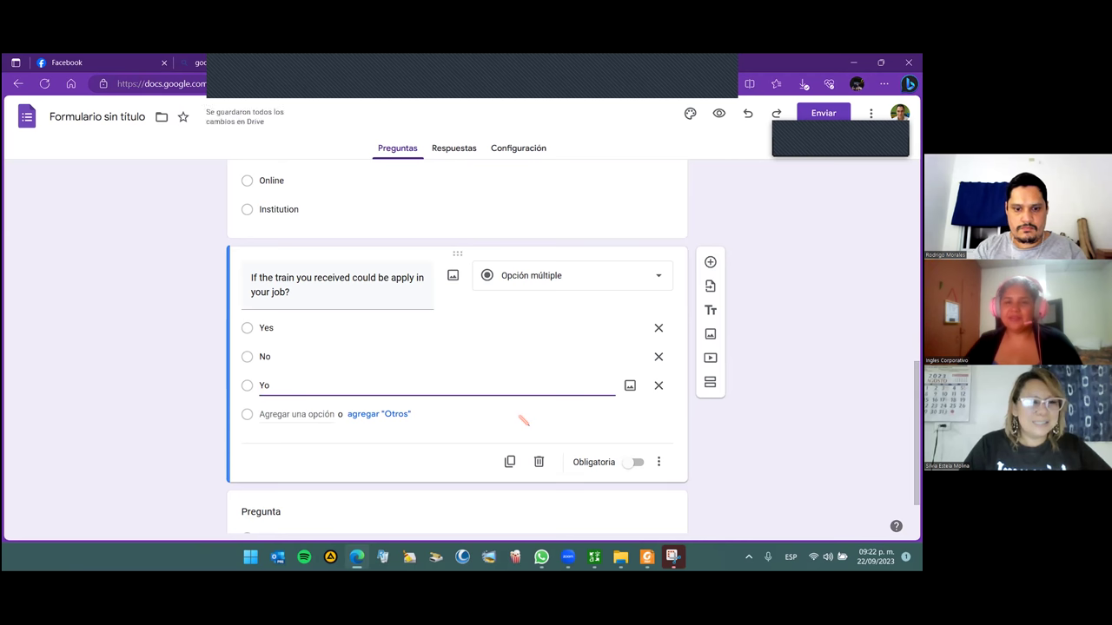
{"action": "type", "text": "u don't know"}
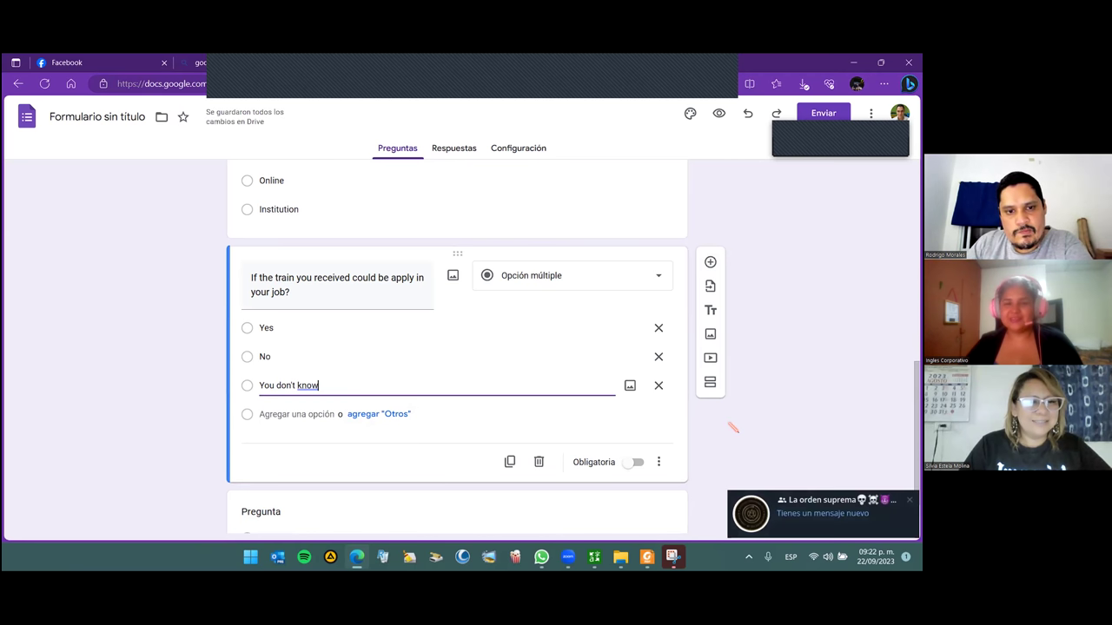
{"action": "left_click", "coordinate": [562, 406]}
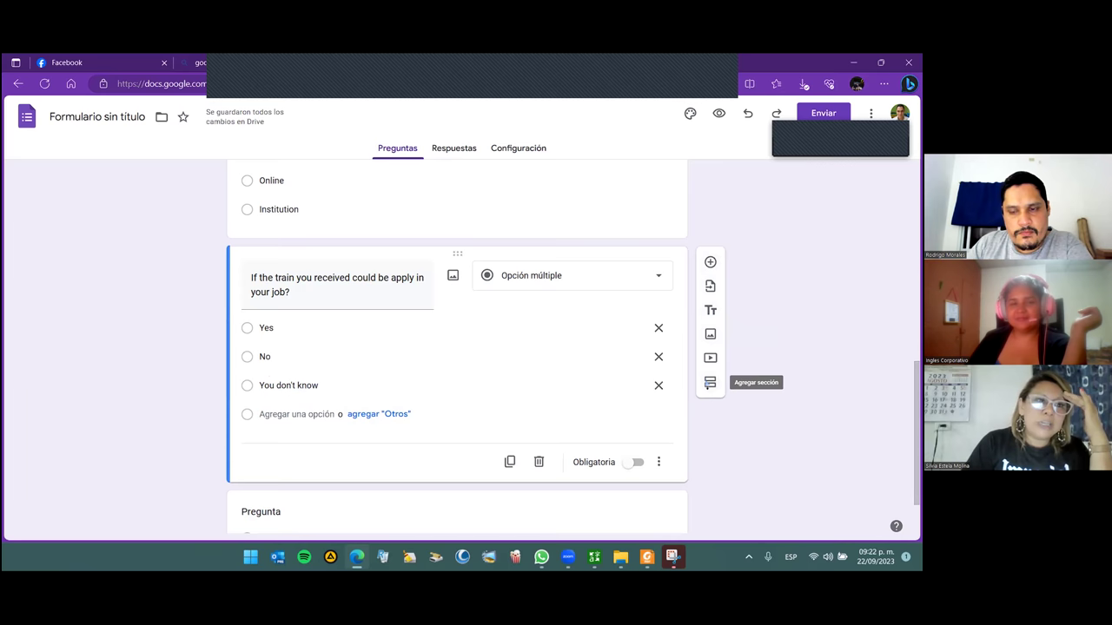
Add a section after the job application question and leave section 1 continuing with "Ir a la siguiente sección"
{"action": "left_click", "coordinate": [709, 383]}
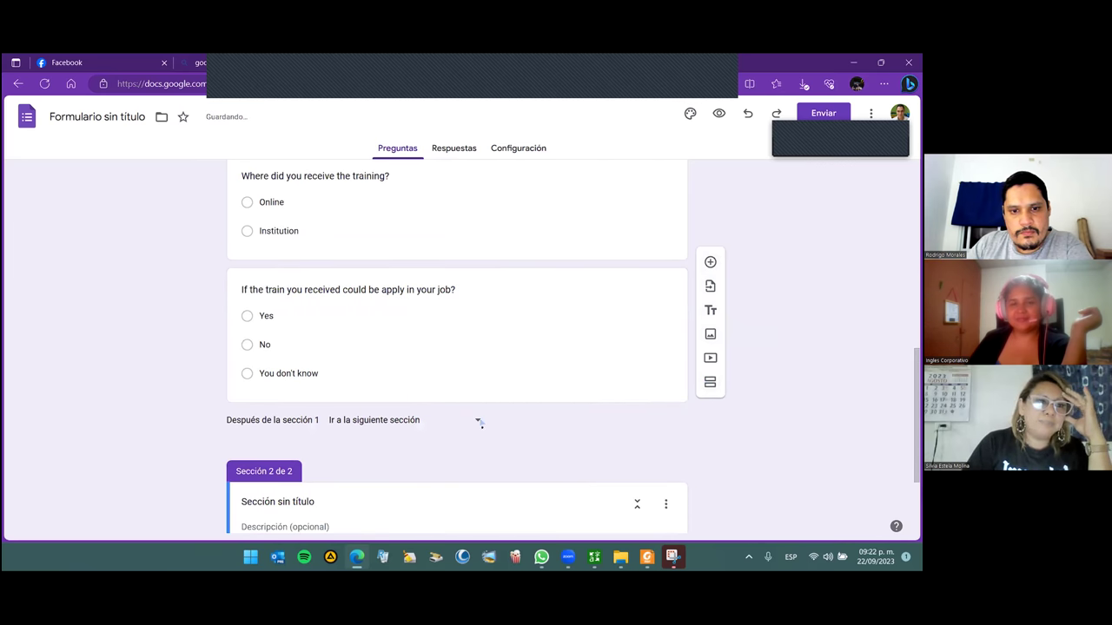
{"action": "scroll", "coordinate": [461, 355], "scroll_direction": "down", "scroll_amount": 2}
{"action": "scroll", "coordinate": [555, 365], "scroll_direction": "up", "scroll_amount": 2}
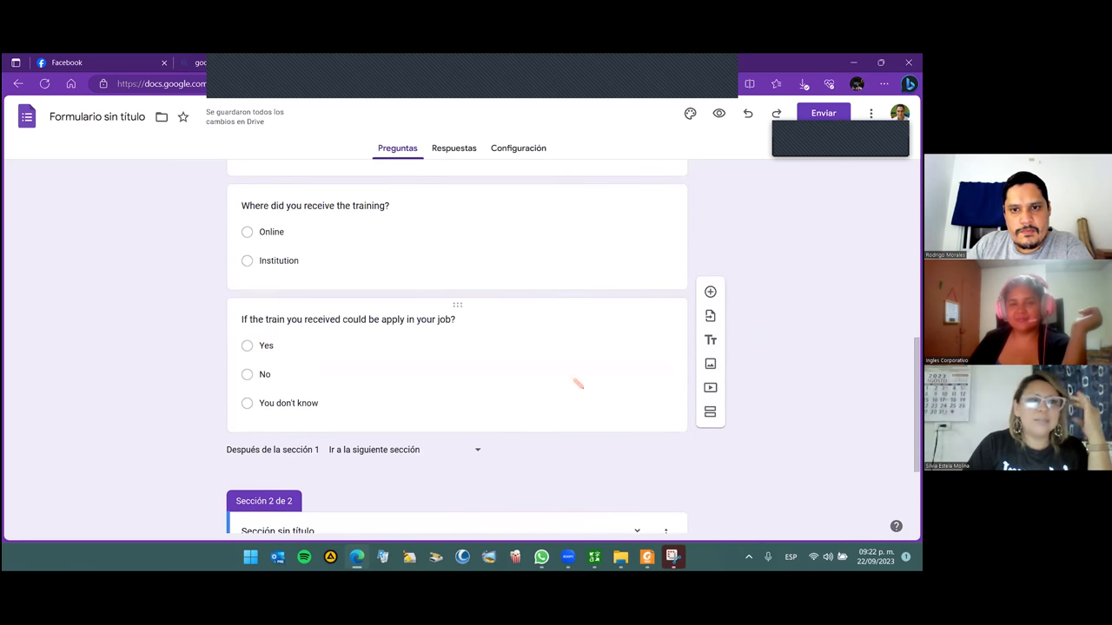
{"action": "scroll", "coordinate": [478, 425], "scroll_direction": "down", "scroll_amount": 1}
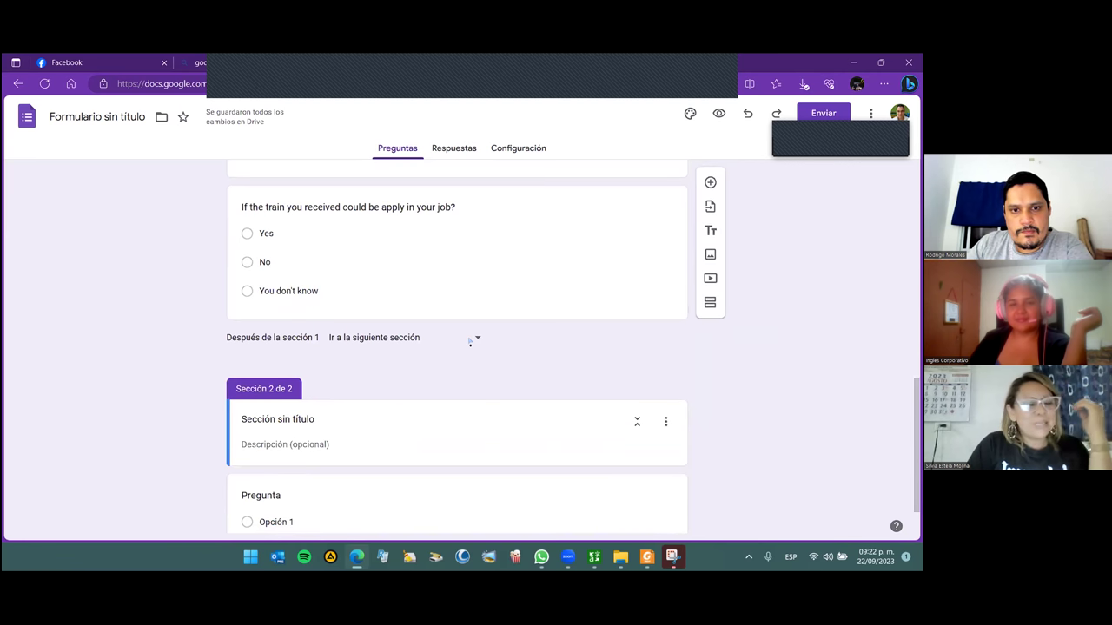
{"action": "left_click", "coordinate": [469, 338]}
{"action": "left_click", "coordinate": [361, 328]}
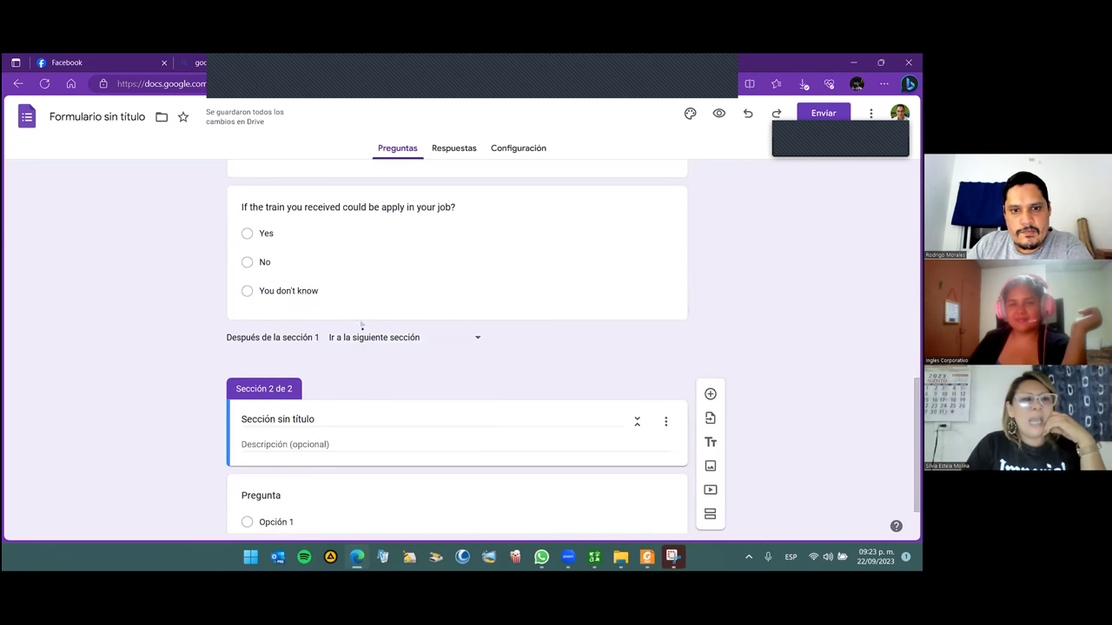
Review the survey's questions and answer options from the form title down to the untitled second section
{"action": "scroll", "coordinate": [291, 304], "scroll_direction": "up", "scroll_amount": 1}
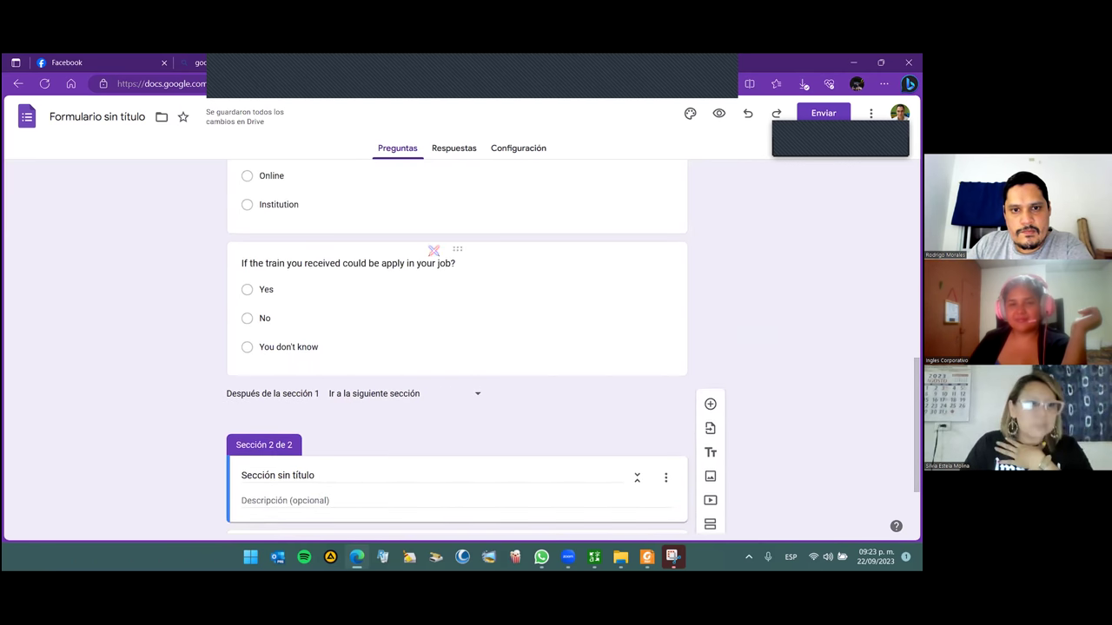
{"action": "scroll", "coordinate": [335, 376], "scroll_direction": "down", "scroll_amount": 1}
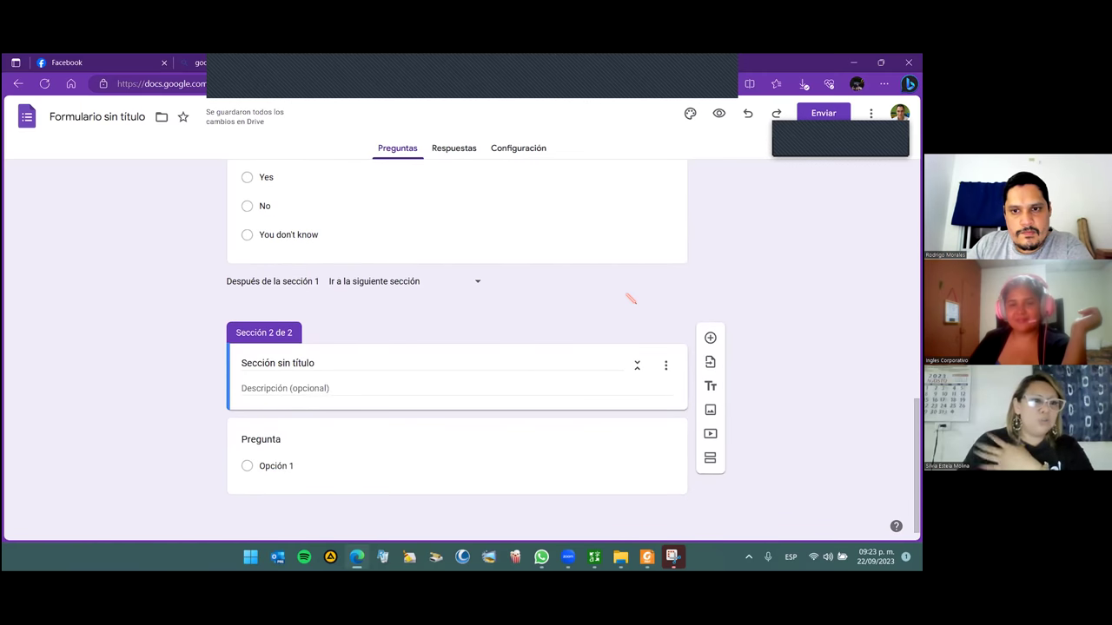
{"action": "scroll", "coordinate": [630, 297], "scroll_direction": "up", "scroll_amount": 3}
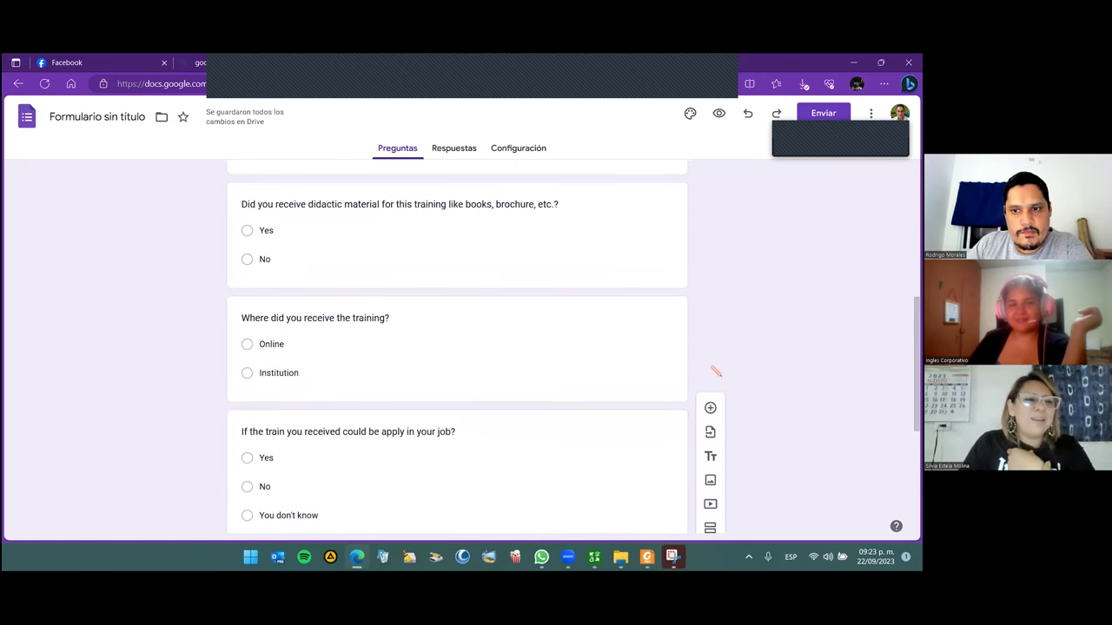
{"action": "scroll", "coordinate": [715, 372], "scroll_direction": "down", "scroll_amount": 3}
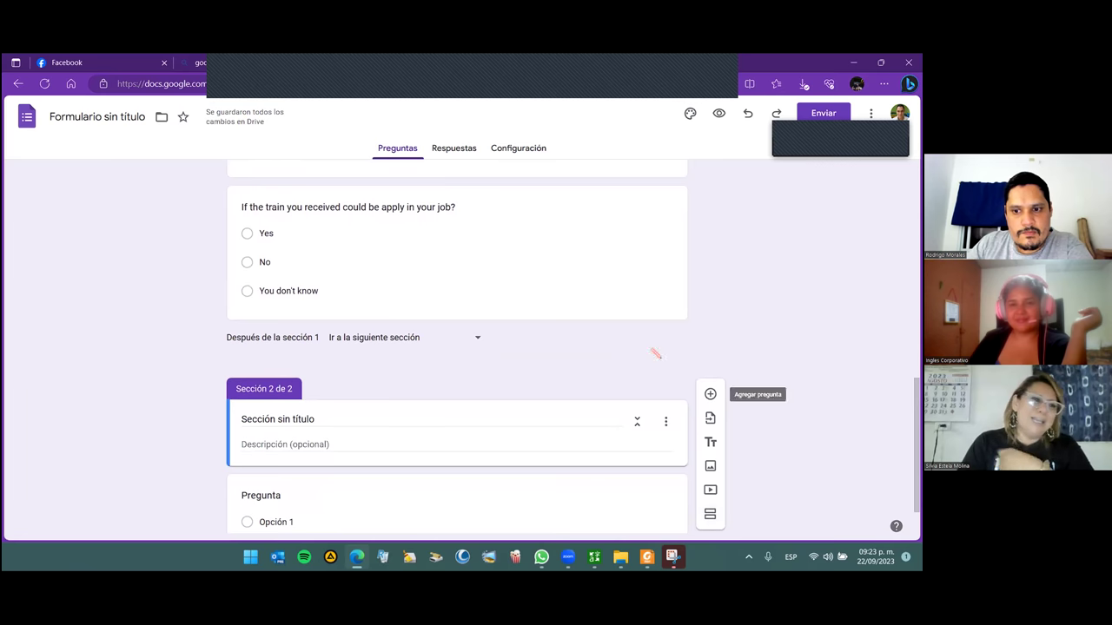
{"action": "scroll", "coordinate": [626, 374], "scroll_direction": "up", "scroll_amount": 10}
{"action": "scroll", "coordinate": [622, 391], "scroll_direction": "down", "scroll_amount": 10}
{"action": "left_click", "coordinate": [337, 284]}
{"action": "left_click", "coordinate": [296, 282]}
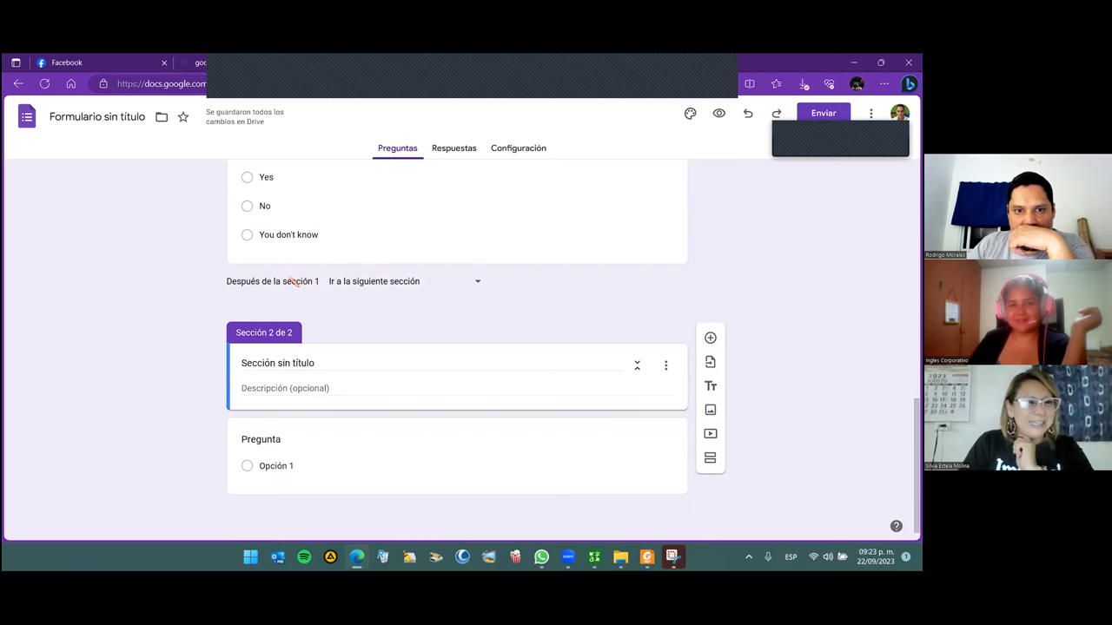
{"action": "left_click", "coordinate": [476, 285]}
{"action": "left_click", "coordinate": [739, 276]}
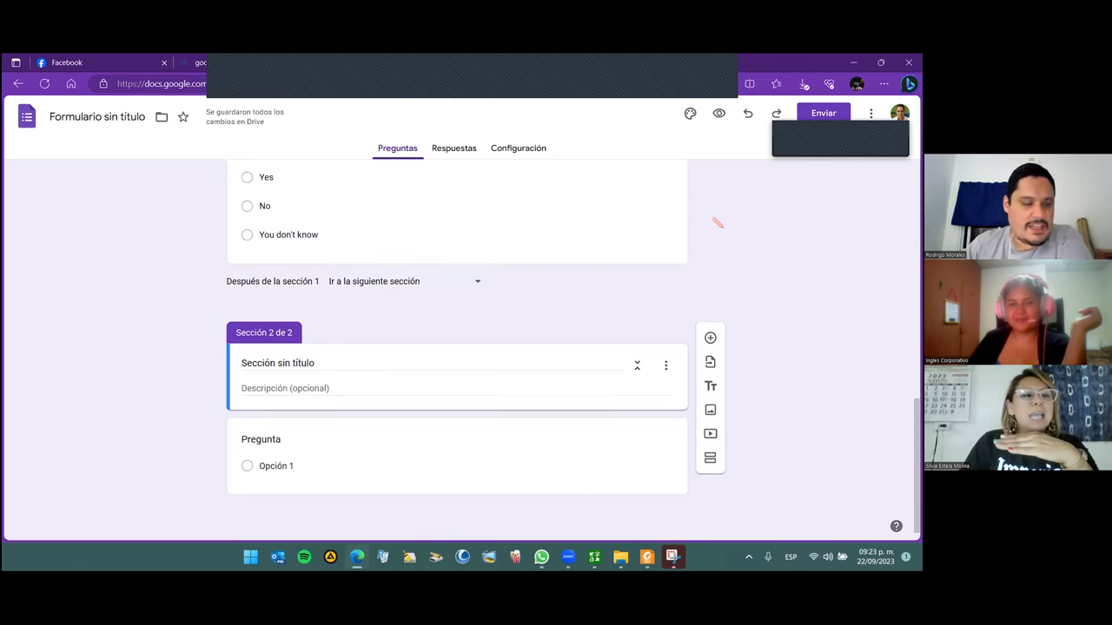
{"action": "scroll", "coordinate": [752, 284], "scroll_direction": "up", "scroll_amount": 2}
{"action": "scroll", "coordinate": [752, 284], "scroll_direction": "down", "scroll_amount": 2}
{"action": "scroll", "coordinate": [423, 324], "scroll_direction": "up", "scroll_amount": 1}
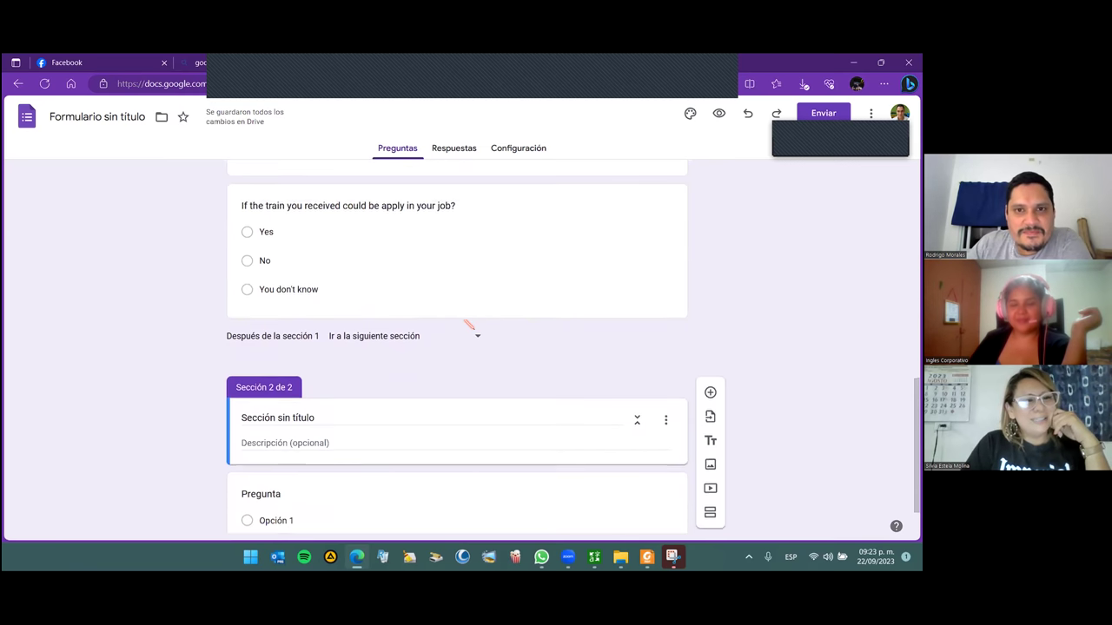
{"action": "scroll", "coordinate": [472, 332], "scroll_direction": "up", "scroll_amount": 1}
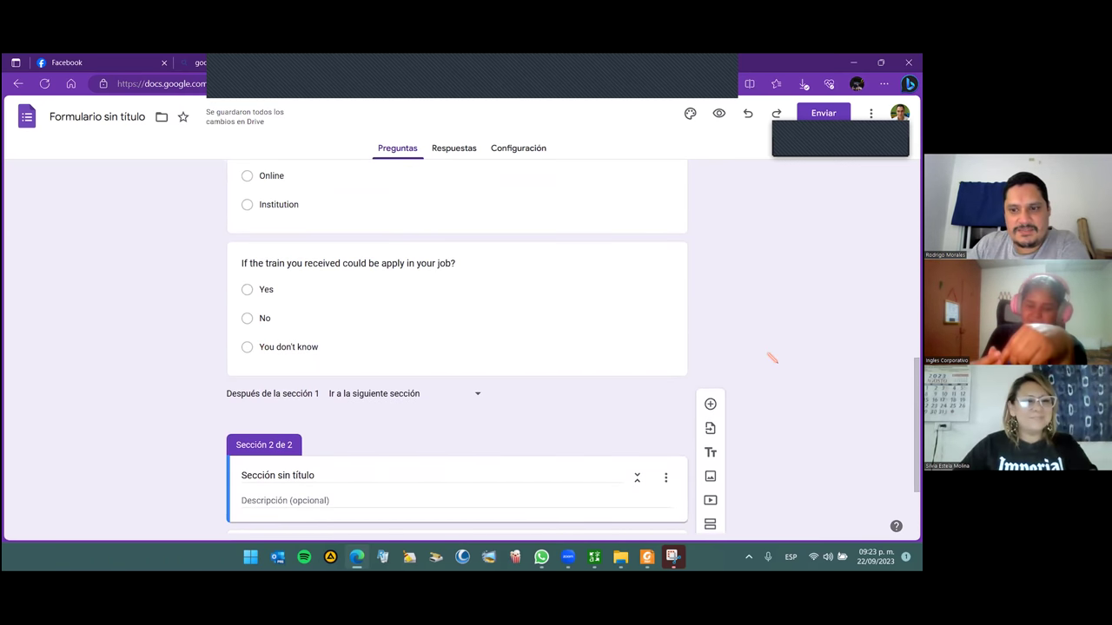
{"action": "scroll", "coordinate": [512, 317], "scroll_direction": "up", "scroll_amount": 5}
{"action": "scroll", "coordinate": [515, 317], "scroll_direction": "up", "scroll_amount": 1}
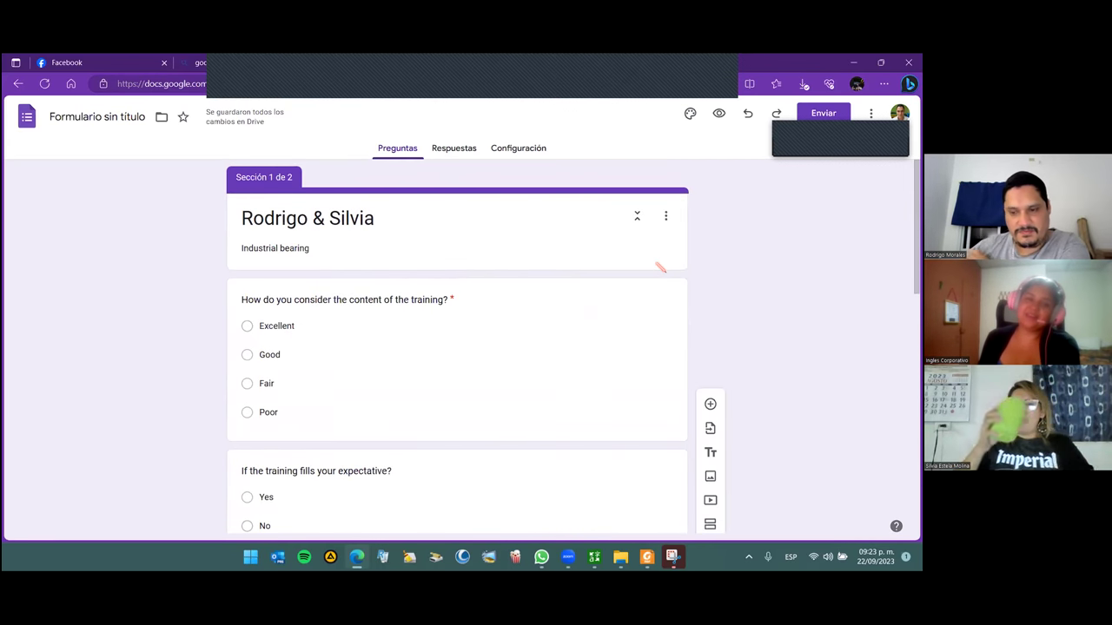
{"action": "scroll", "coordinate": [526, 310], "scroll_direction": "down", "scroll_amount": 5}
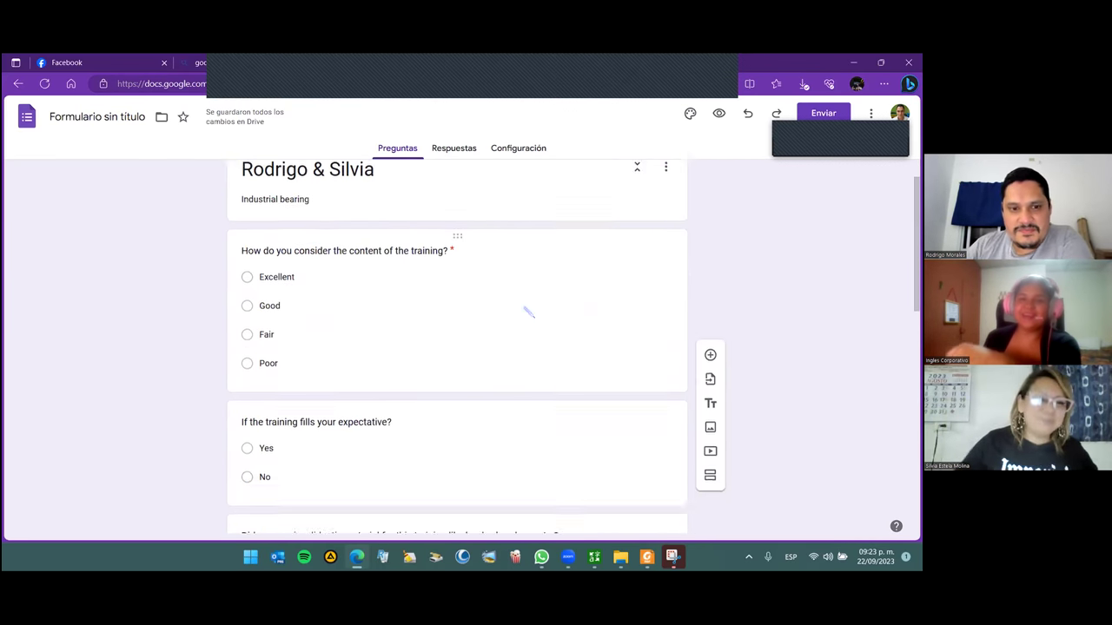
Delete the untitled second section together with its blank question
{"action": "scroll", "coordinate": [382, 299], "scroll_direction": "down", "scroll_amount": 1}
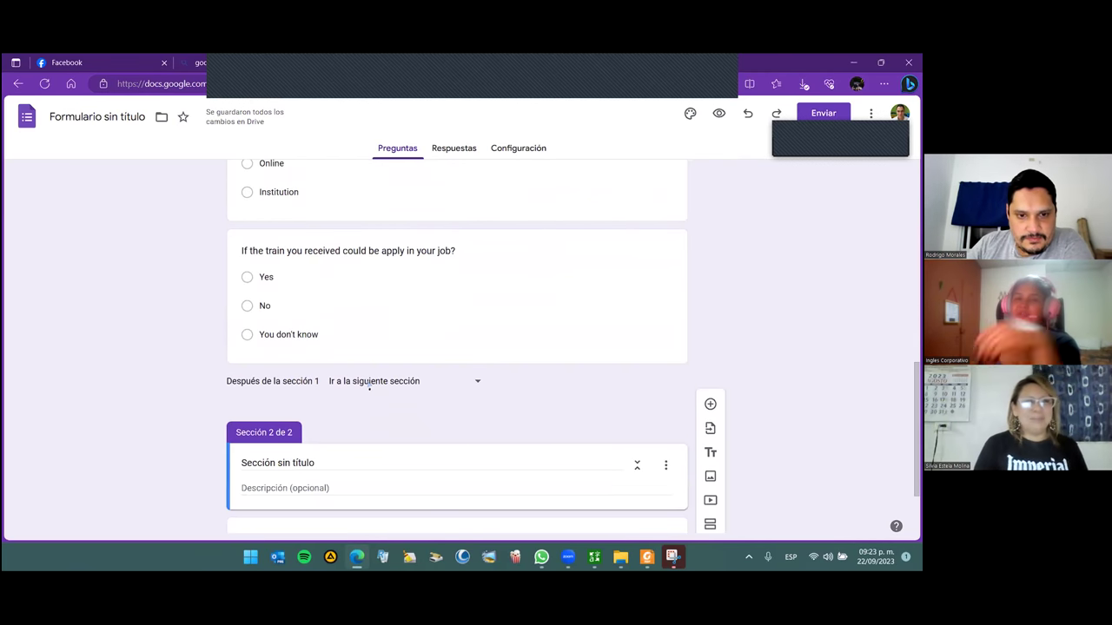
{"action": "scroll", "coordinate": [271, 431], "scroll_direction": "down", "scroll_amount": 1}
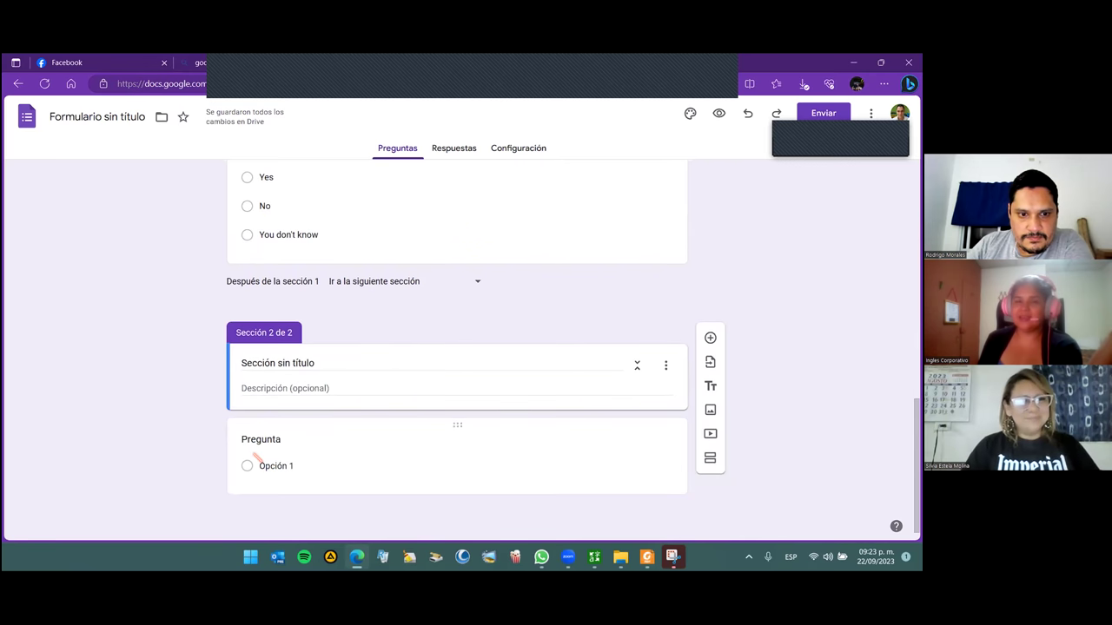
{"action": "left_click", "coordinate": [665, 365]}
{"action": "left_click", "coordinate": [697, 458]}
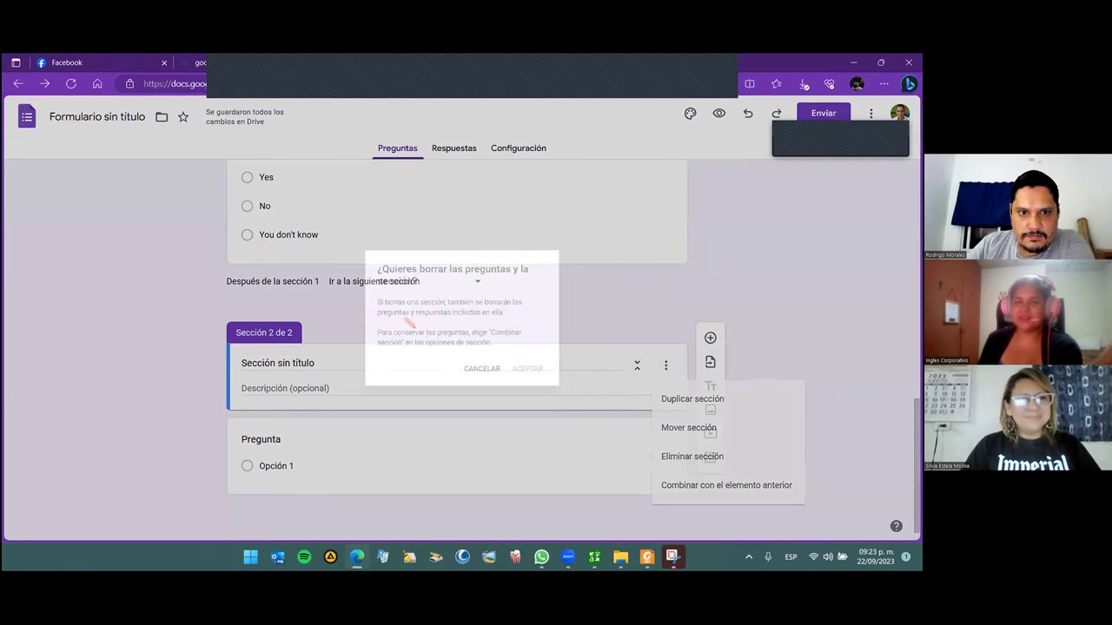
{"action": "left_click", "coordinate": [538, 379]}
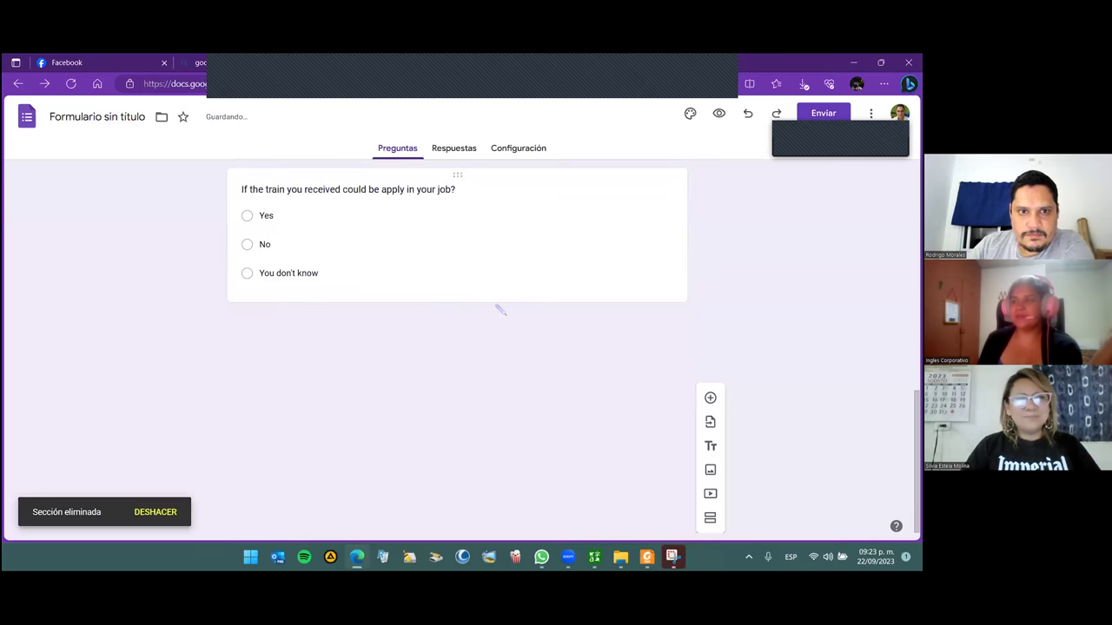
{"action": "scroll", "coordinate": [503, 321], "scroll_direction": "up", "scroll_amount": 4}
{"action": "scroll", "coordinate": [504, 336], "scroll_direction": "down", "scroll_amount": 3}
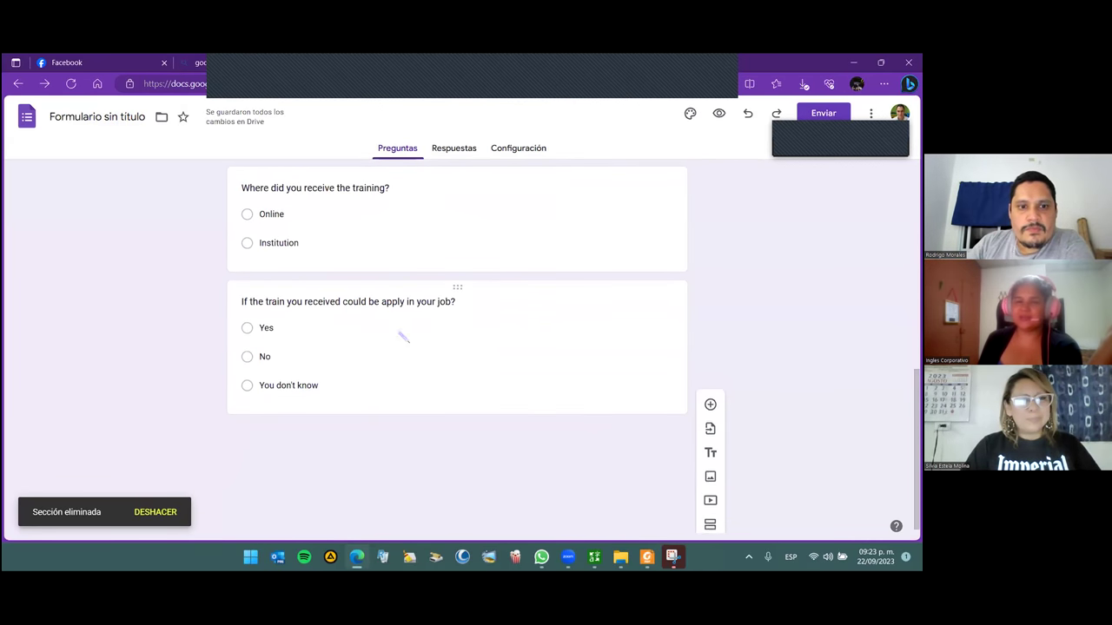
{"action": "scroll", "coordinate": [544, 313], "scroll_direction": "up", "scroll_amount": 2}
{"action": "scroll", "coordinate": [544, 322], "scroll_direction": "down", "scroll_amount": 2}
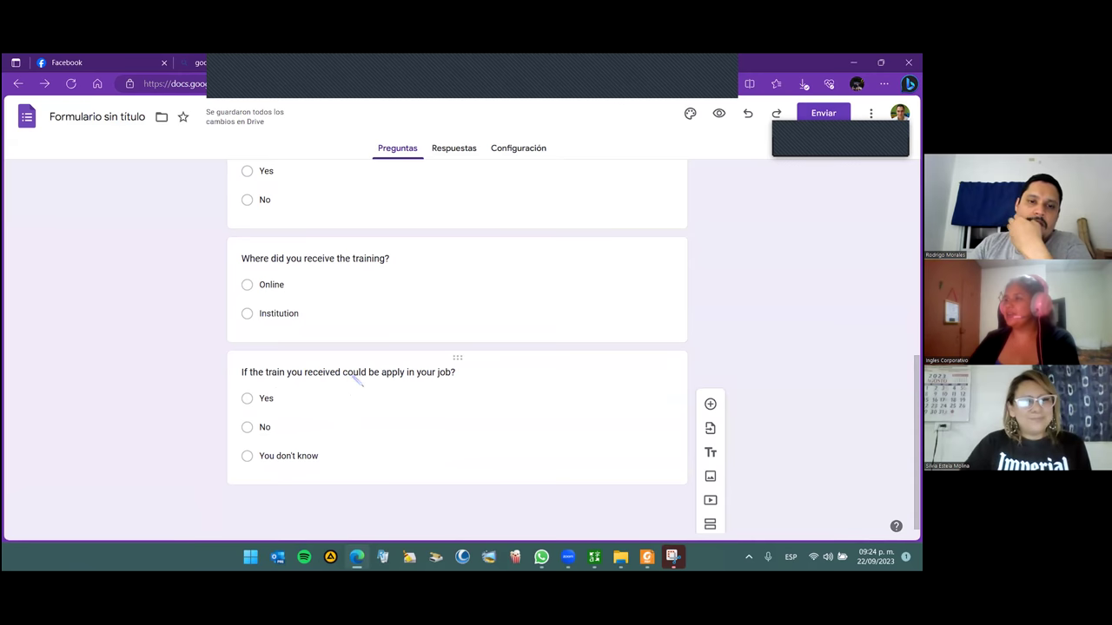
{"action": "scroll", "coordinate": [538, 404], "scroll_direction": "down", "scroll_amount": 1}
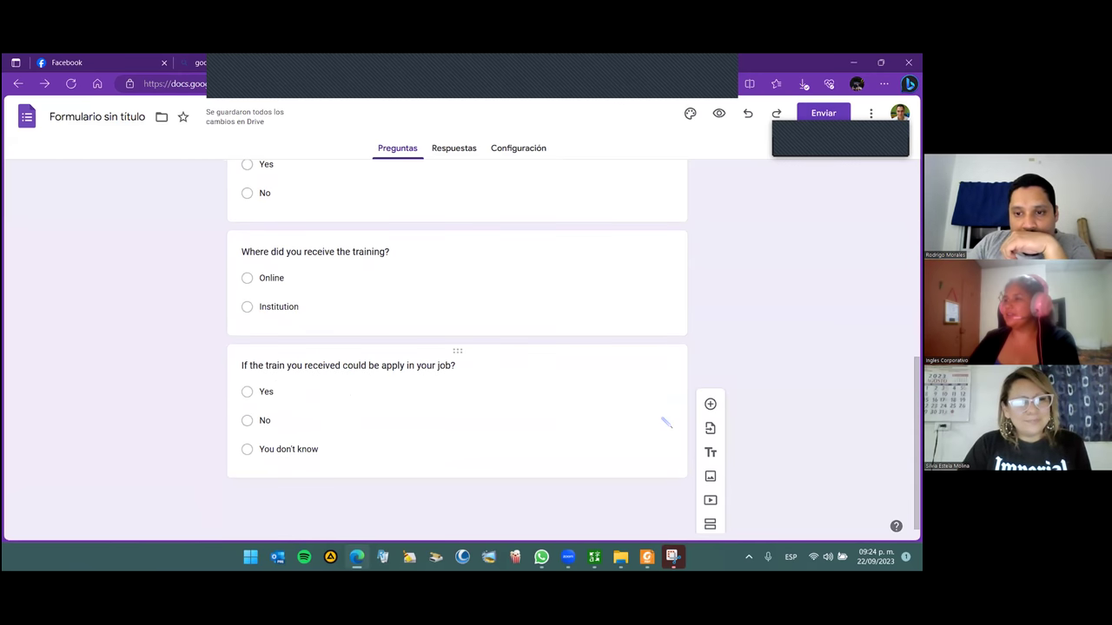
{"action": "left_click", "coordinate": [710, 404]}
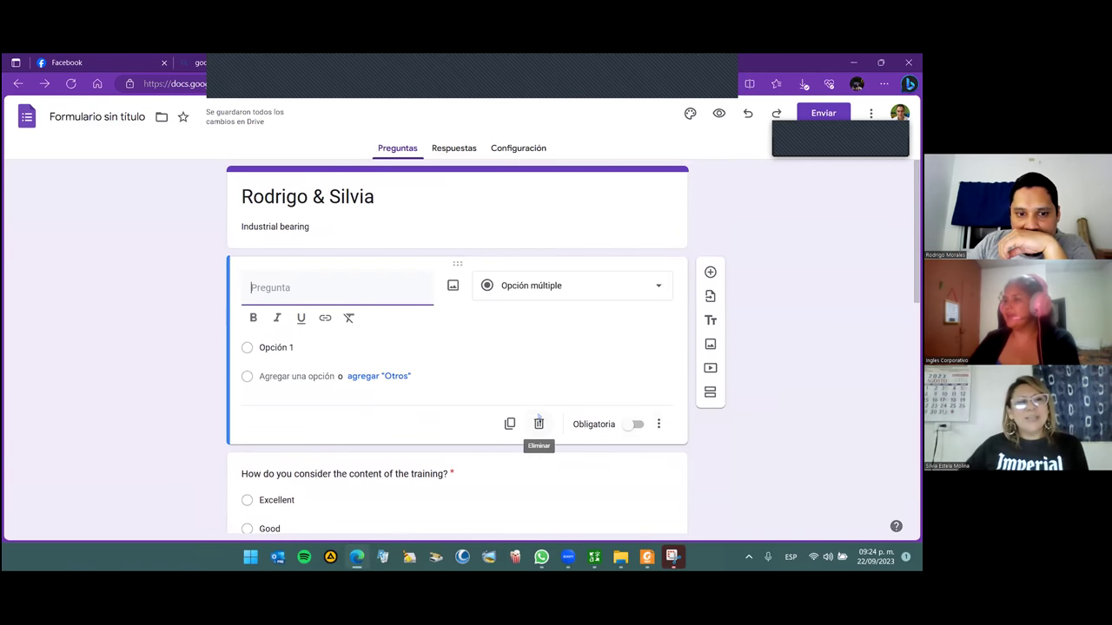
{"action": "scroll", "coordinate": [545, 389], "scroll_direction": "down", "scroll_amount": 1}
{"action": "left_click", "coordinate": [539, 369]}
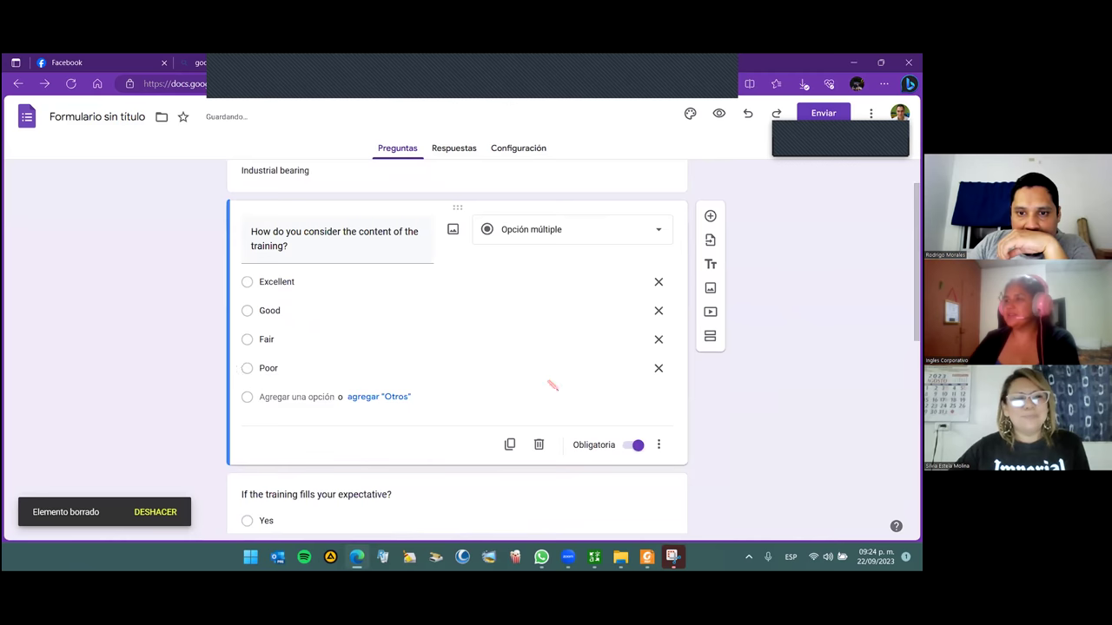
Add a blank question after the question "If the train you received could be apply in your job?"
{"action": "scroll", "coordinate": [547, 382], "scroll_direction": "down", "scroll_amount": 4}
{"action": "scroll", "coordinate": [543, 389], "scroll_direction": "down", "scroll_amount": 3}
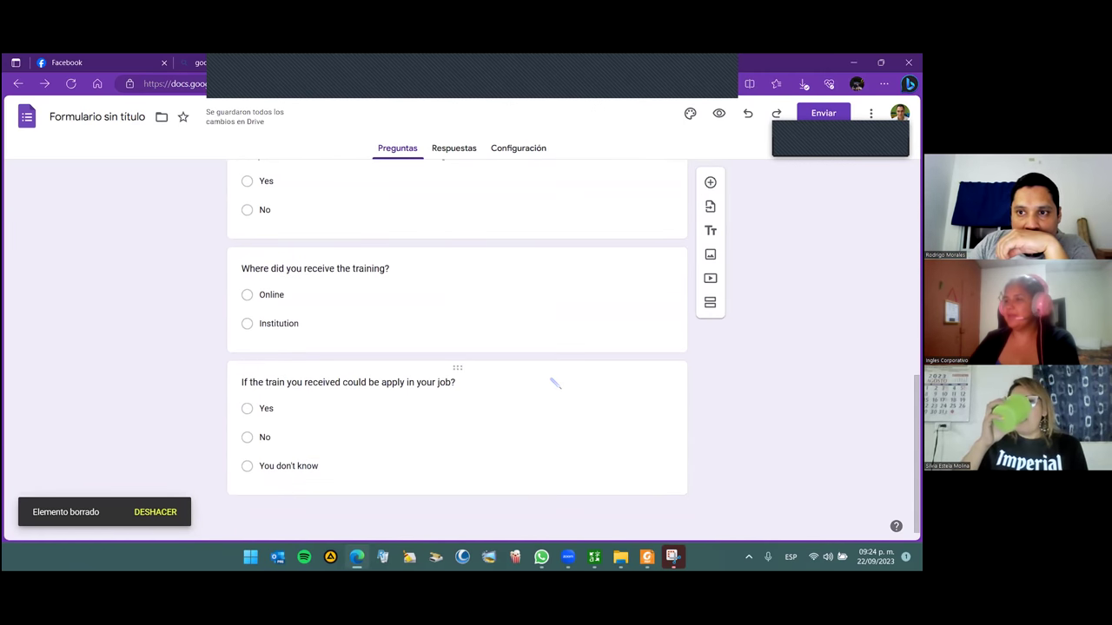
{"action": "scroll", "coordinate": [591, 353], "scroll_direction": "up", "scroll_amount": 8}
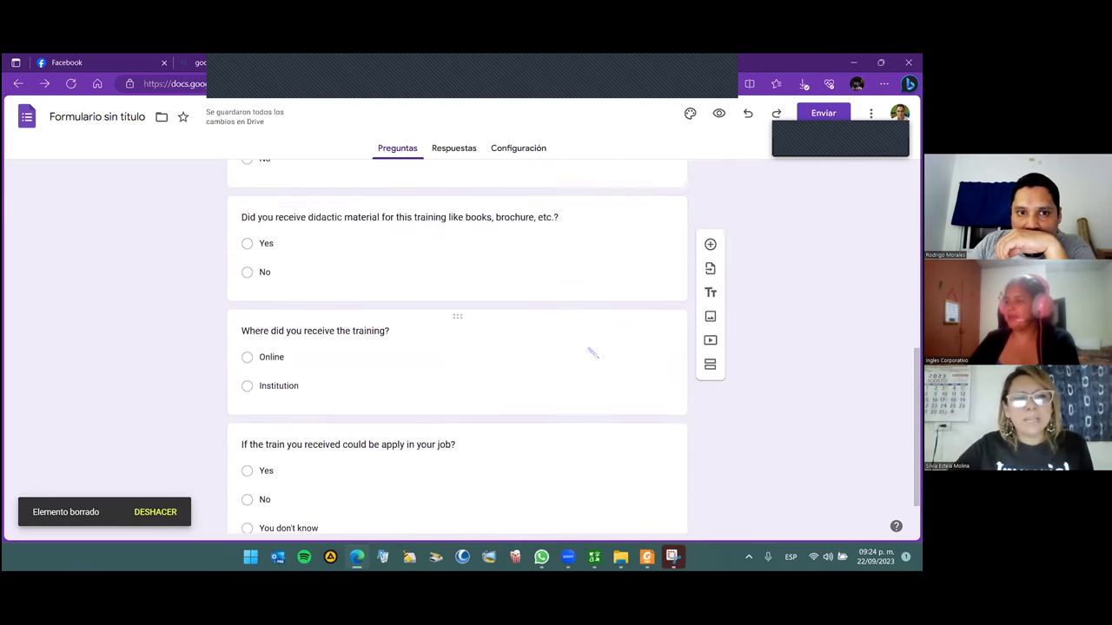
{"action": "scroll", "coordinate": [399, 343], "scroll_direction": "down", "scroll_amount": 6}
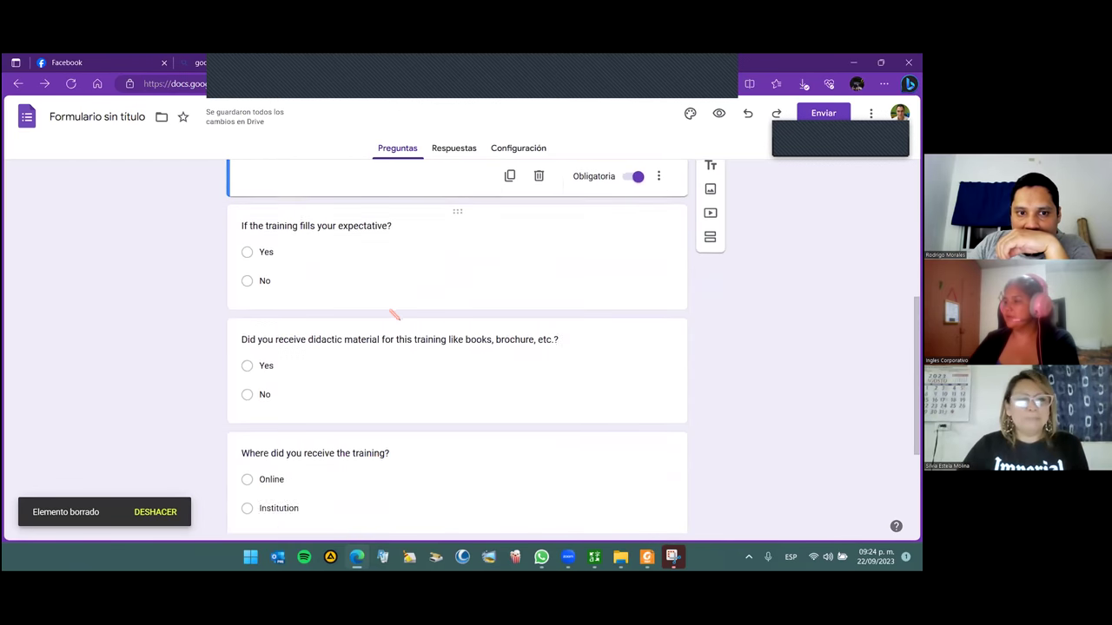
{"action": "scroll", "coordinate": [392, 322], "scroll_direction": "down", "scroll_amount": 1}
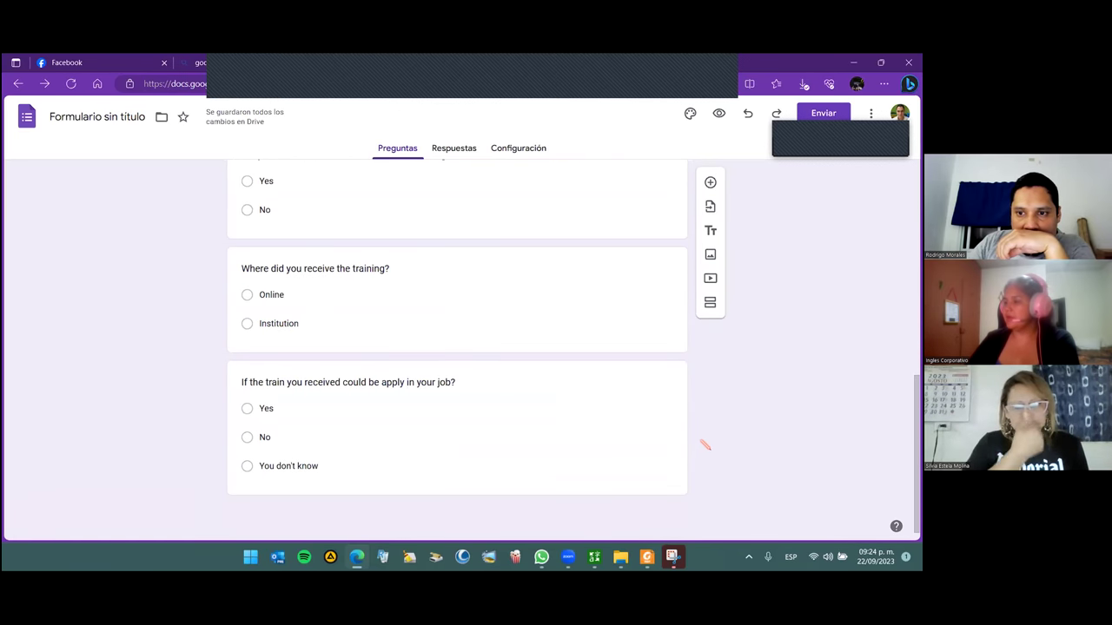
{"action": "left_click_drag", "start_coordinate": [720, 205], "coordinate": [732, 266]}
{"action": "left_click", "coordinate": [763, 380]}
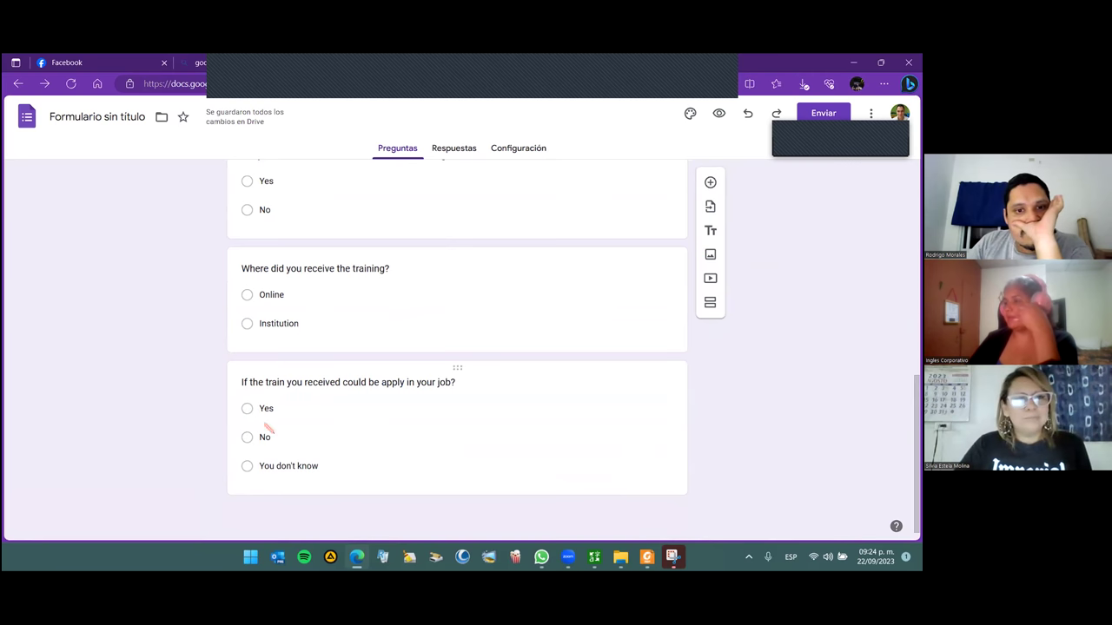
{"action": "left_click", "coordinate": [464, 390]}
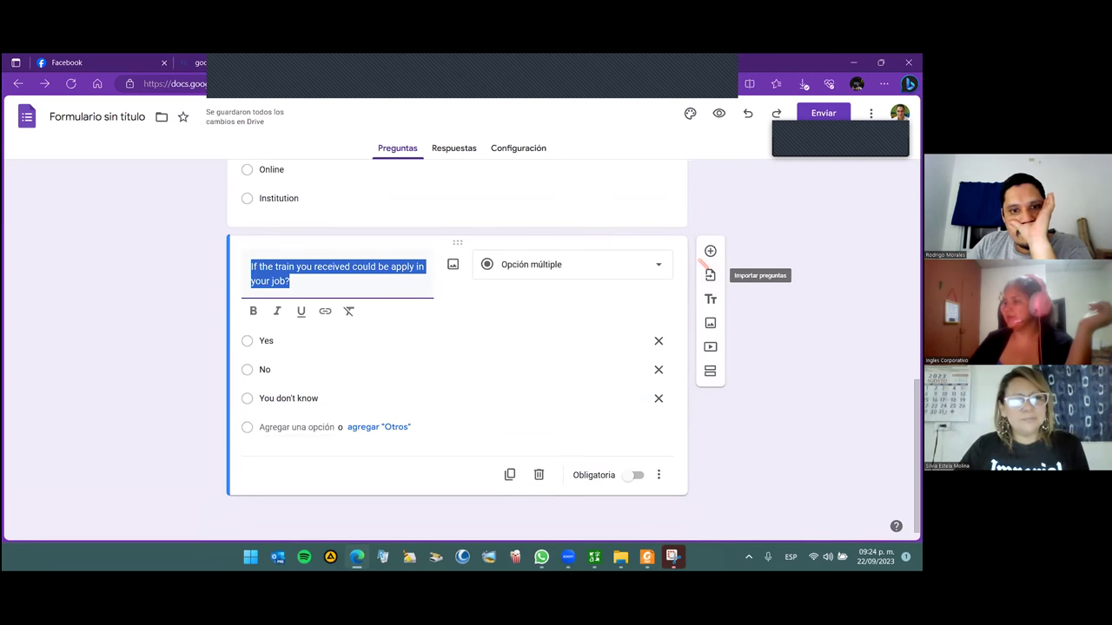
{"action": "left_click", "coordinate": [708, 251]}
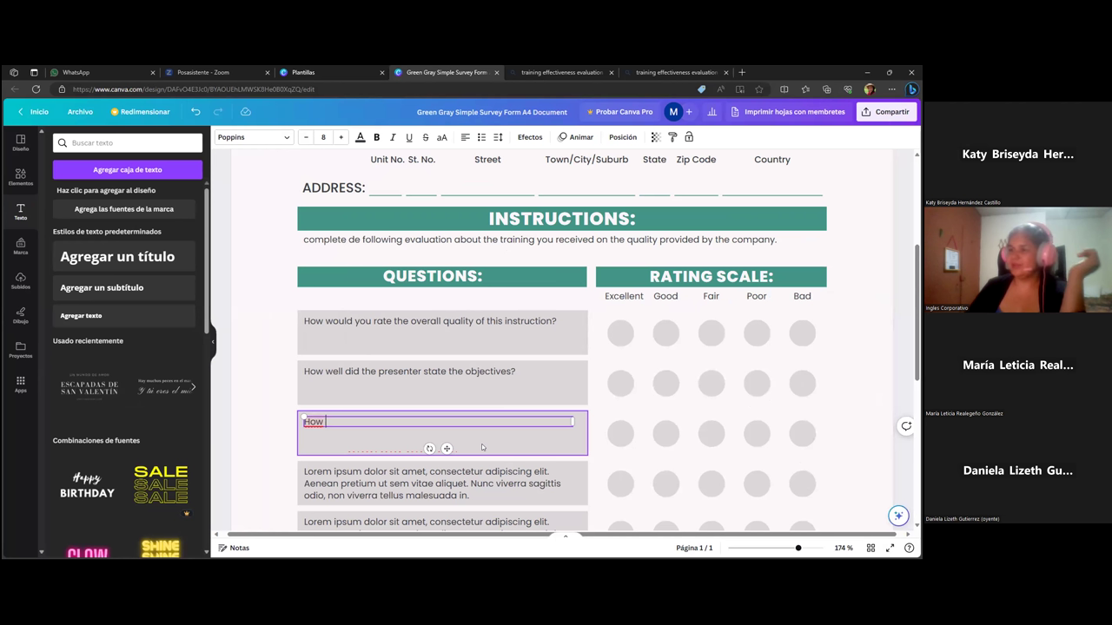
In the Canva survey form, extend the third question's text to "How well"
{"action": "type", "text": "well"}
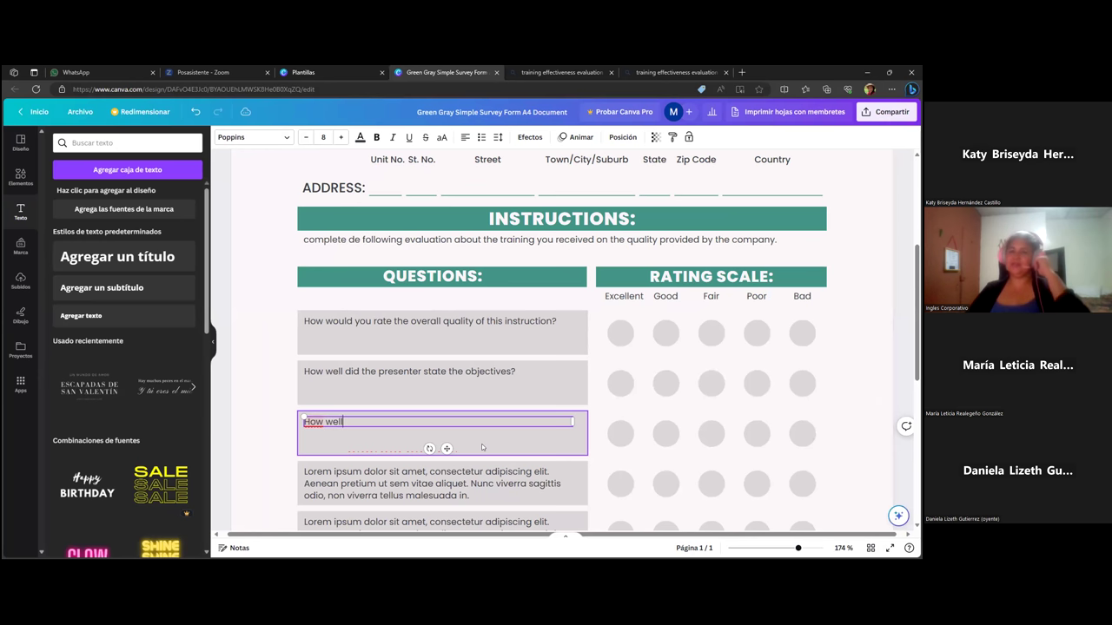
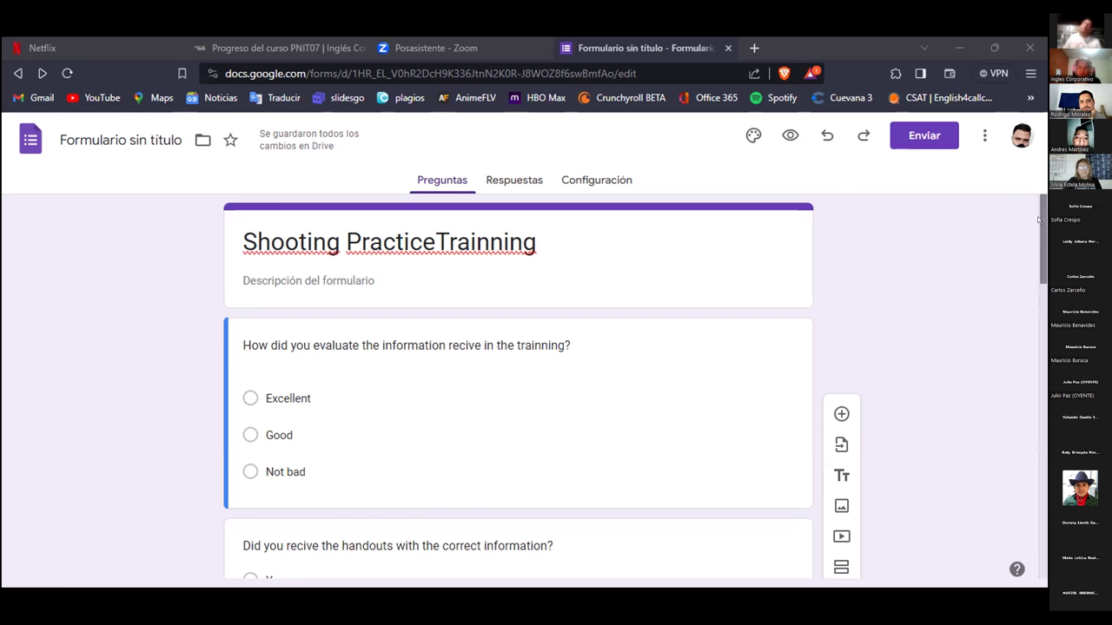
Read through the shooting practice training survey in Google Forms, from the first question to the one about future trainings
{"action": "scroll", "coordinate": [1039, 256], "scroll_direction": "down", "scroll_amount": 1}
{"action": "left_click_drag", "start_coordinate": [1039, 256], "coordinate": [1039, 279]}
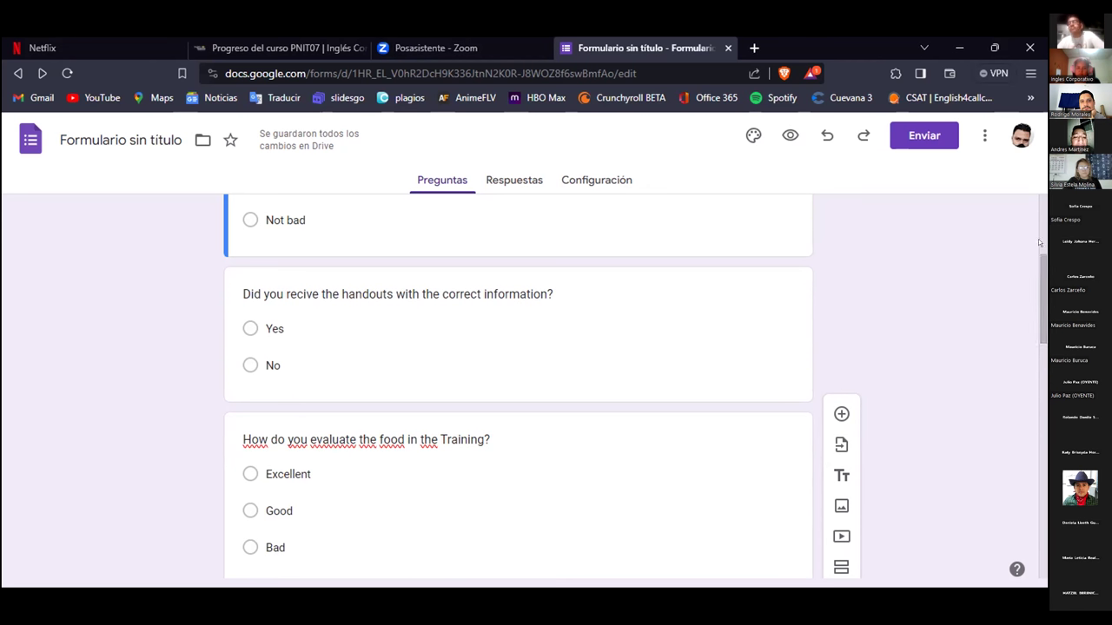
{"action": "left_click_drag", "start_coordinate": [1036, 257], "coordinate": [1039, 303]}
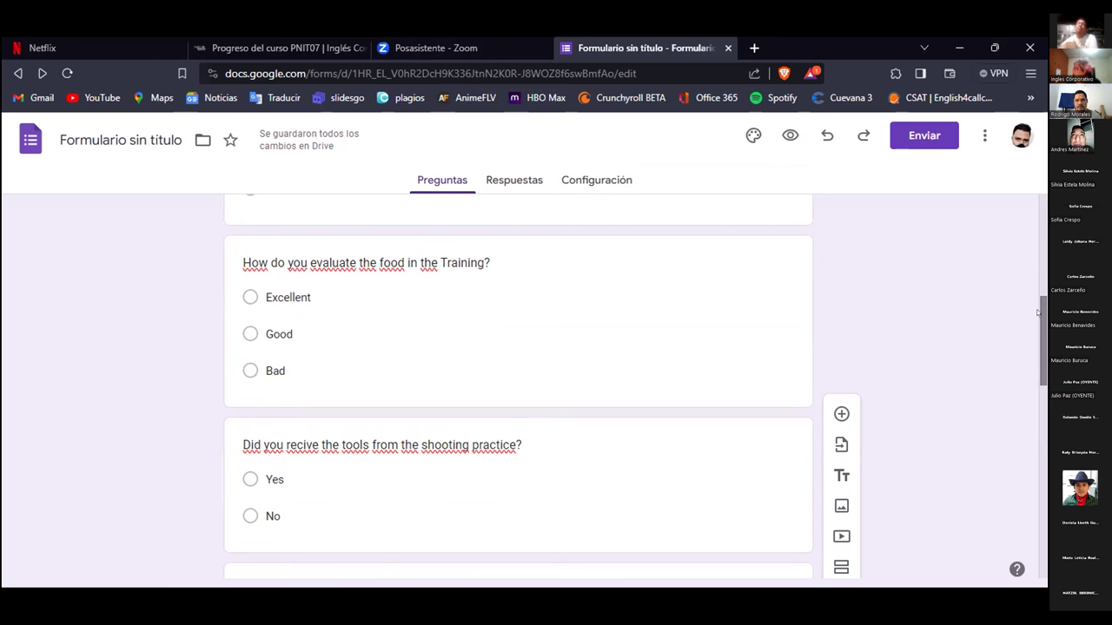
{"action": "left_click_drag", "start_coordinate": [1037, 312], "coordinate": [1036, 388]}
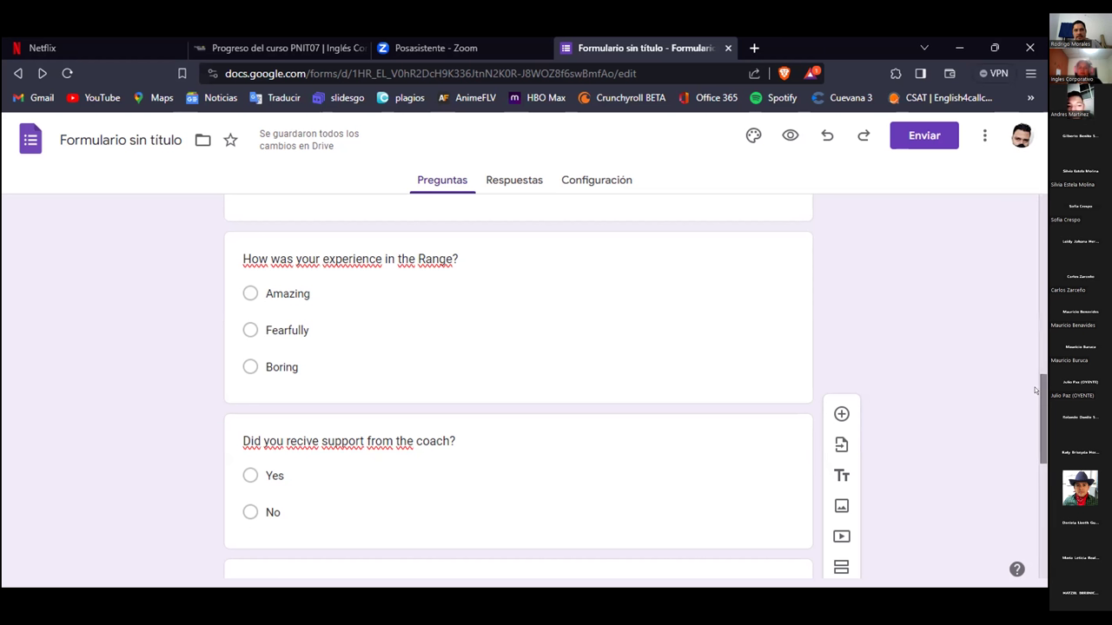
{"action": "left_click_drag", "start_coordinate": [1035, 390], "coordinate": [1039, 448]}
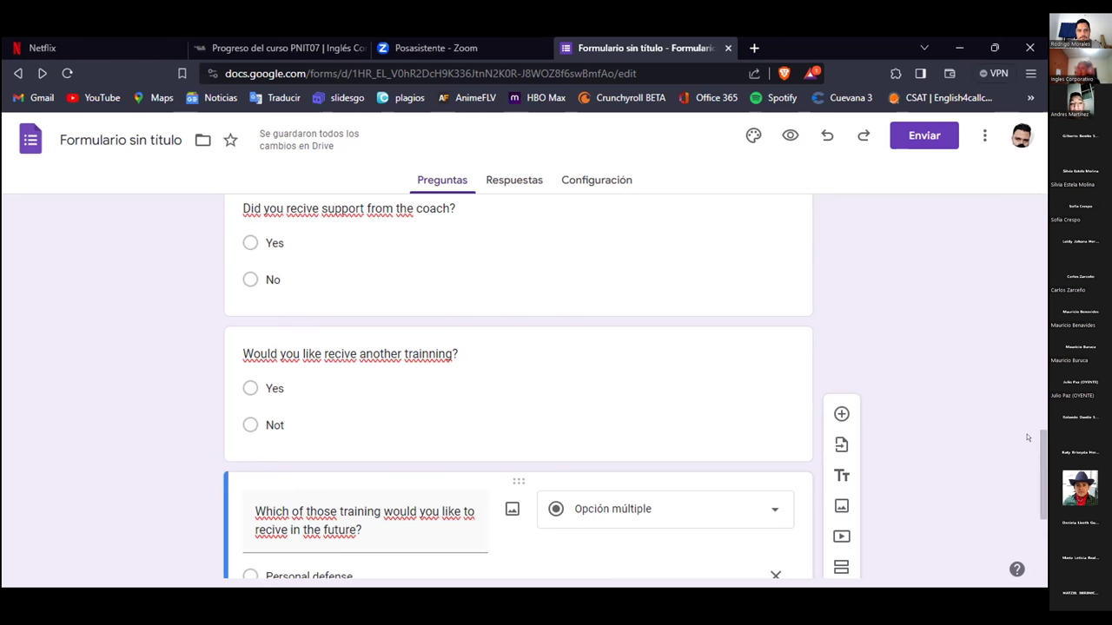
{"action": "left_click_drag", "start_coordinate": [1039, 450], "coordinate": [1038, 498]}
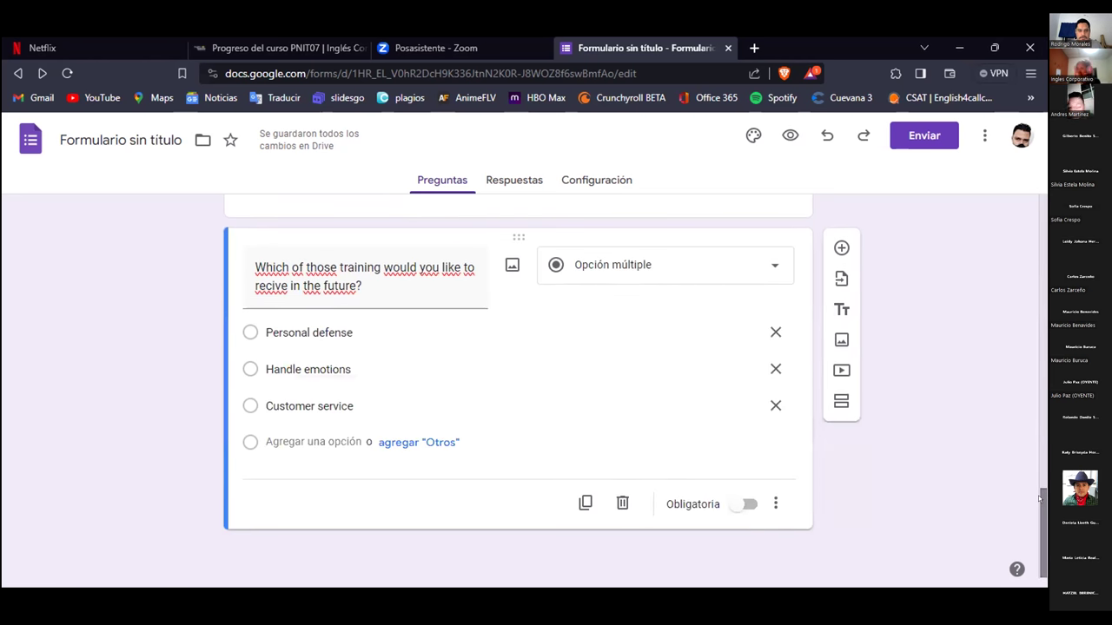
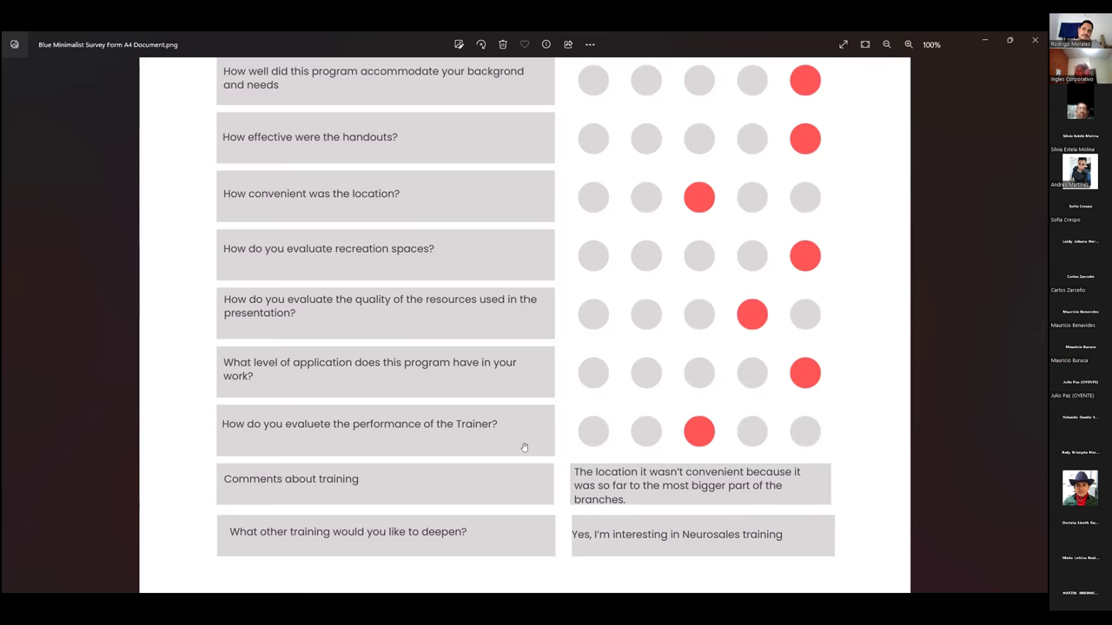
Examine the upper rating questions in the image "Blue Minimalist Survey Form A4 Document.png"
{"action": "scroll", "coordinate": [357, 340], "scroll_direction": "up", "scroll_amount": 2}
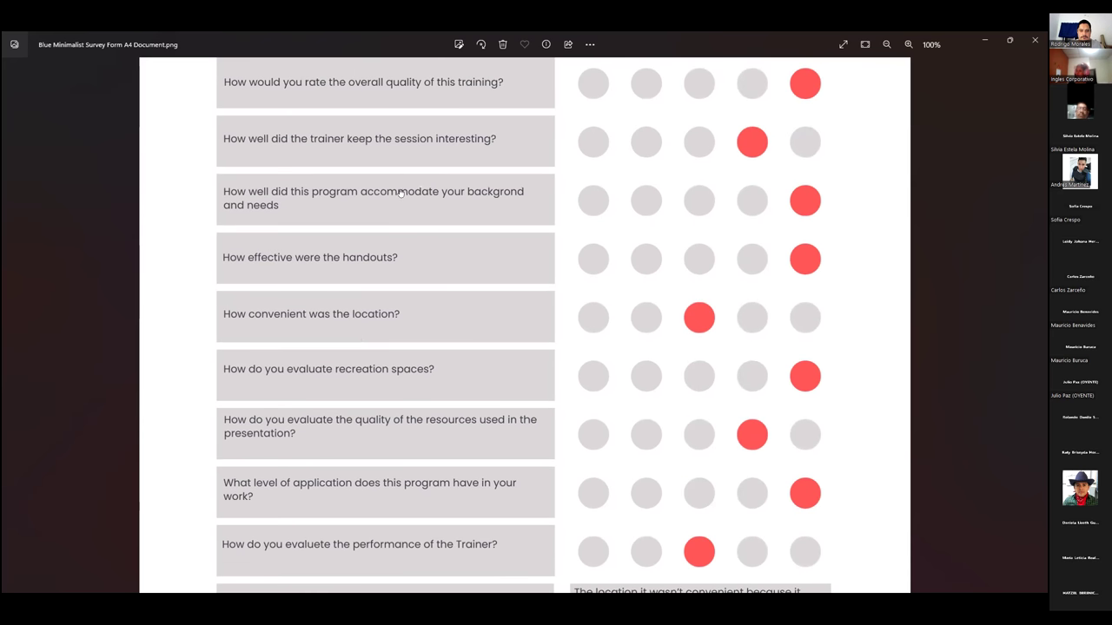
Examine the remaining rating questions, the training comments and the further-training answer in the survey form image
{"action": "scroll", "coordinate": [400, 193], "scroll_direction": "up", "scroll_amount": 1}
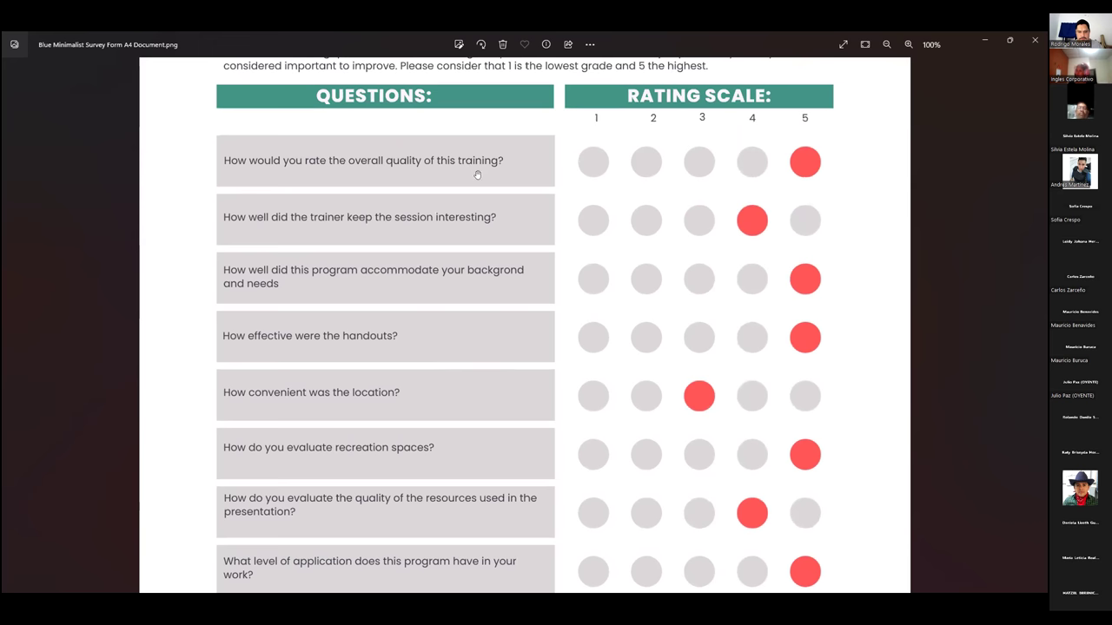
{"action": "scroll", "coordinate": [477, 174], "scroll_direction": "down", "scroll_amount": 1}
{"action": "scroll", "coordinate": [459, 187], "scroll_direction": "down", "scroll_amount": 1}
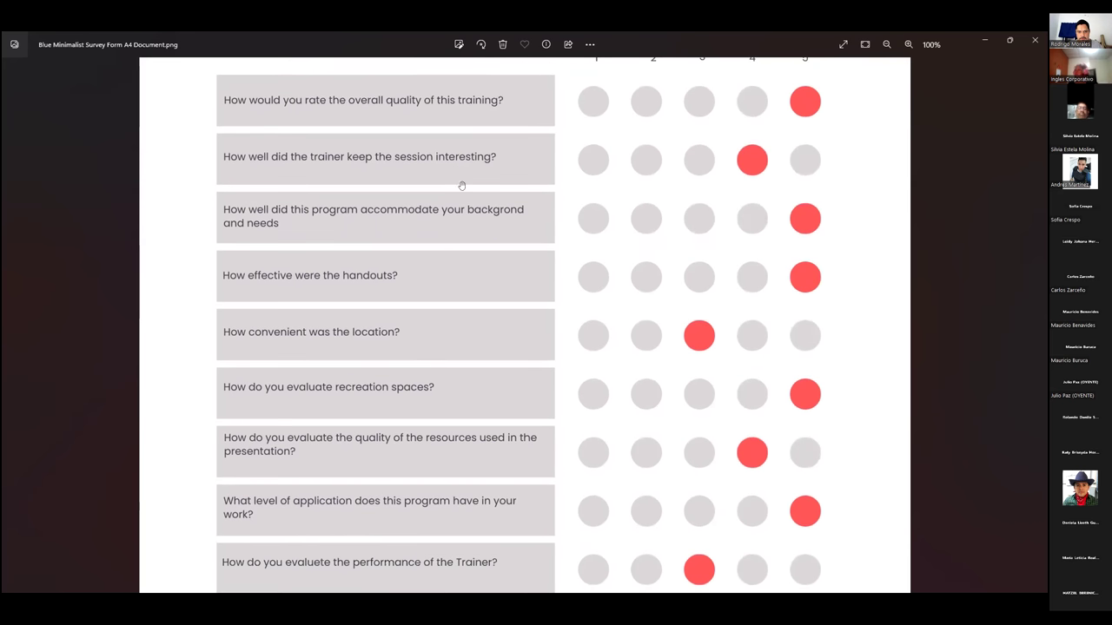
{"action": "scroll", "coordinate": [486, 226], "scroll_direction": "down", "scroll_amount": 2}
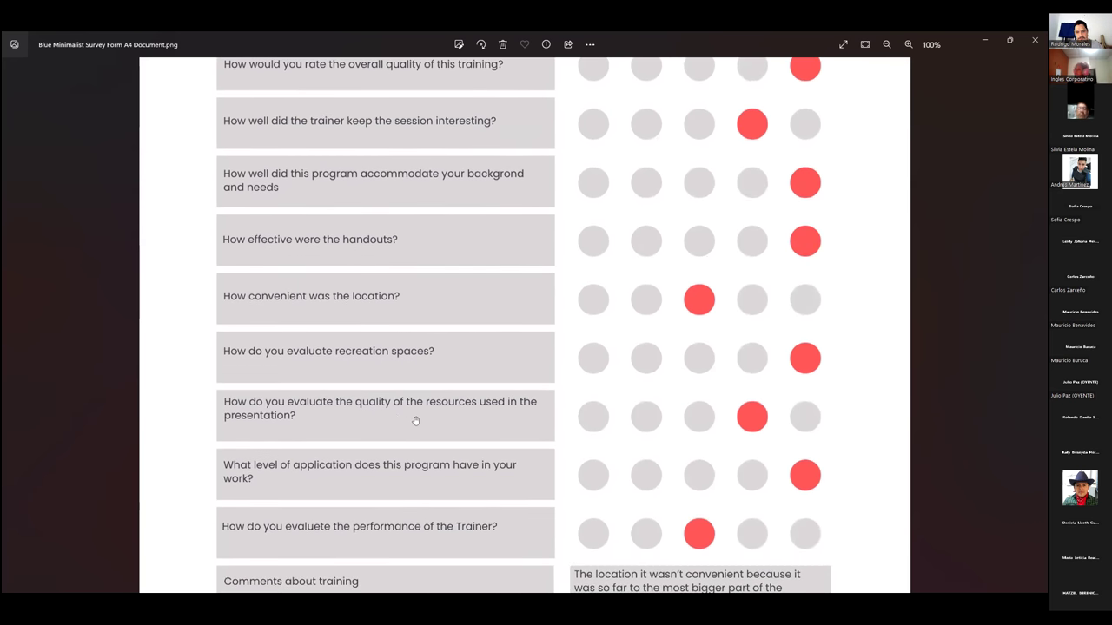
{"action": "scroll", "coordinate": [445, 412], "scroll_direction": "down", "scroll_amount": 2}
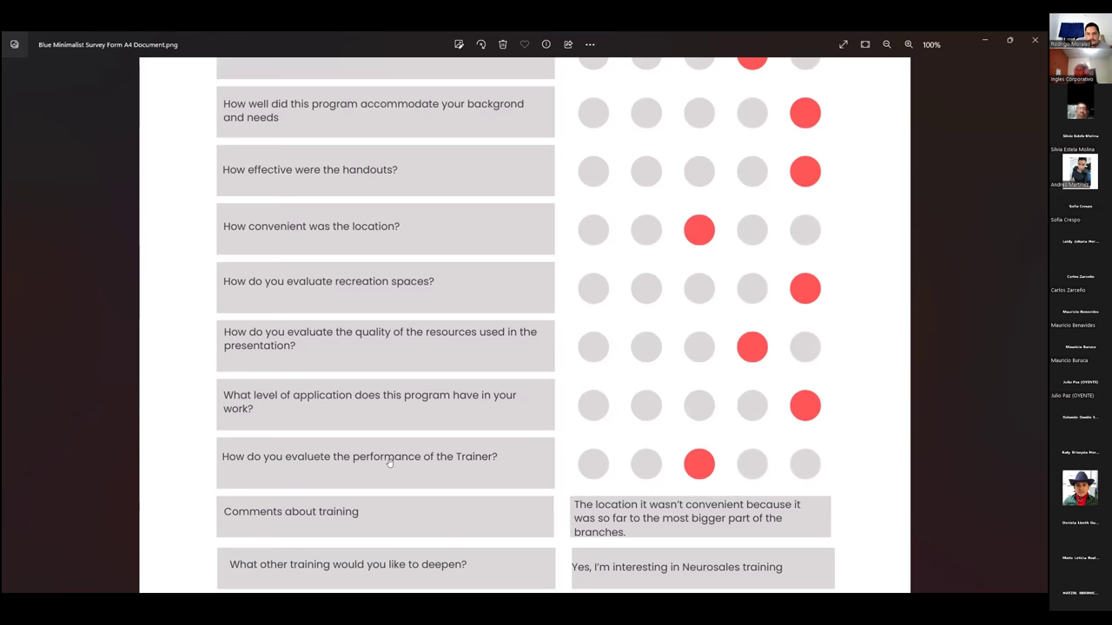
{"action": "scroll", "coordinate": [435, 343], "scroll_direction": "down", "scroll_amount": 1, "text": "ctrl"}
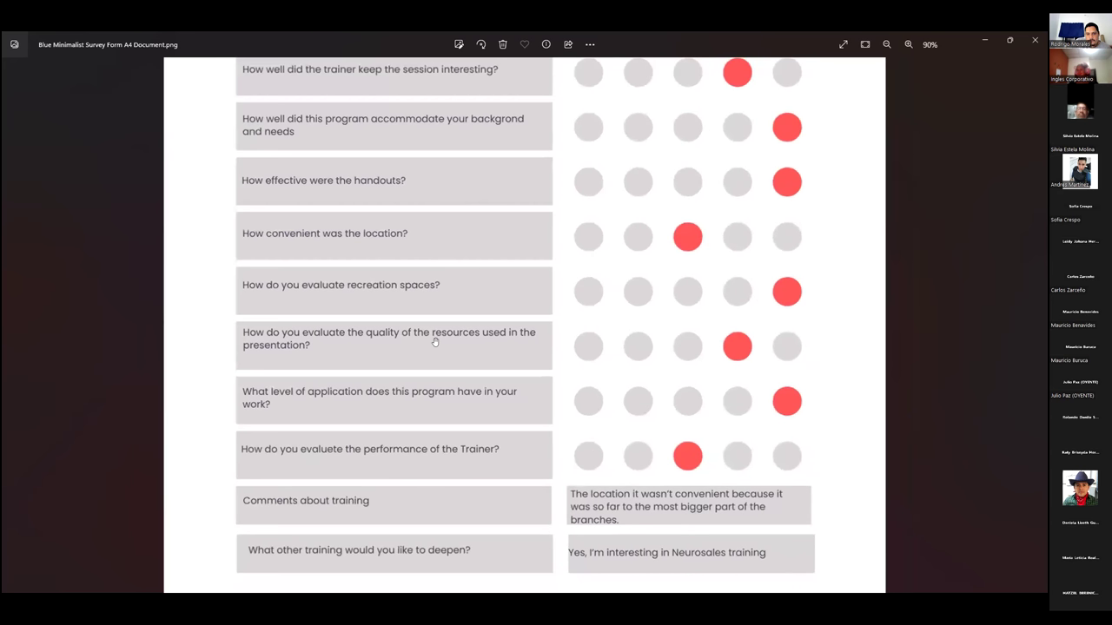
{"action": "scroll", "coordinate": [434, 342], "scroll_direction": "down", "scroll_amount": 1, "text": "ctrl"}
{"action": "scroll", "coordinate": [434, 342], "scroll_direction": "up", "scroll_amount": 1, "text": "ctrl"}
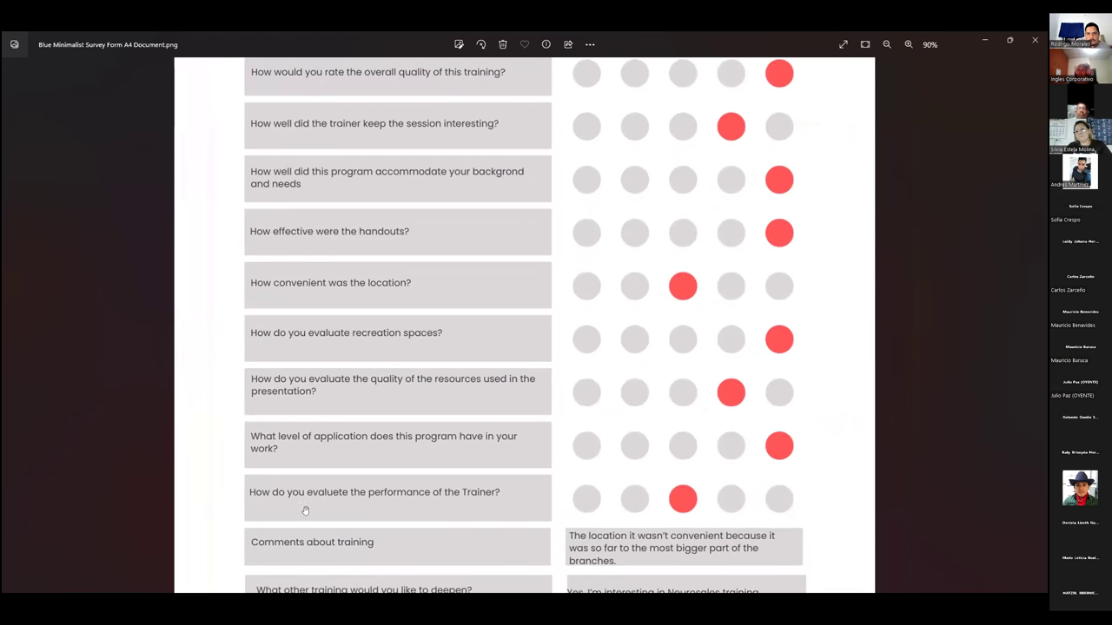
{"action": "scroll", "coordinate": [304, 511], "scroll_direction": "down", "scroll_amount": 1}
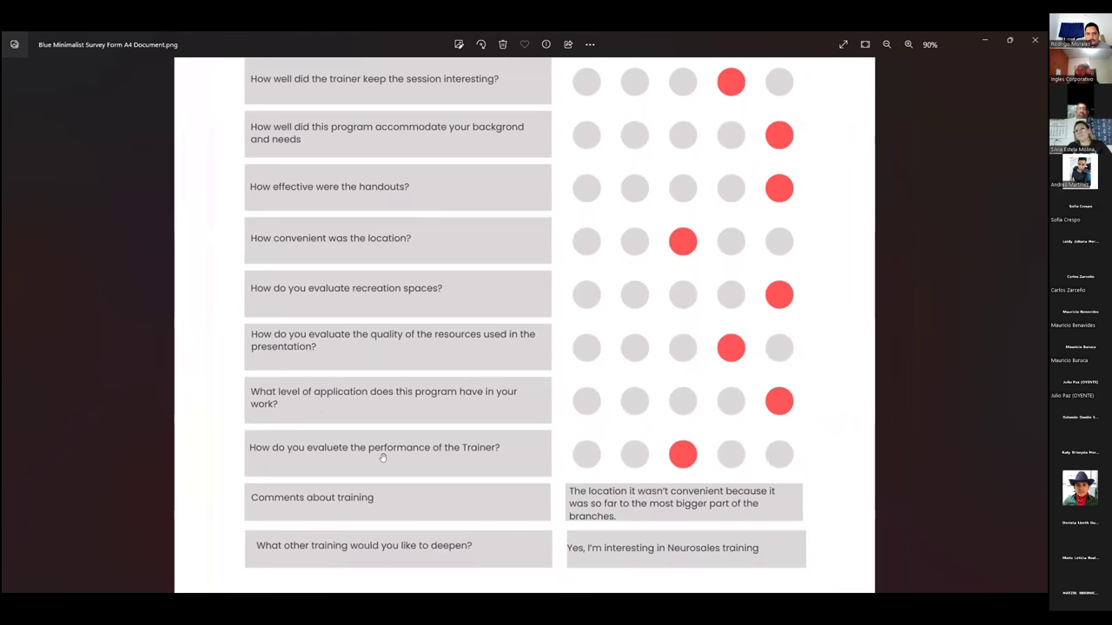
{"action": "scroll", "coordinate": [419, 466], "scroll_direction": "down", "scroll_amount": 1}
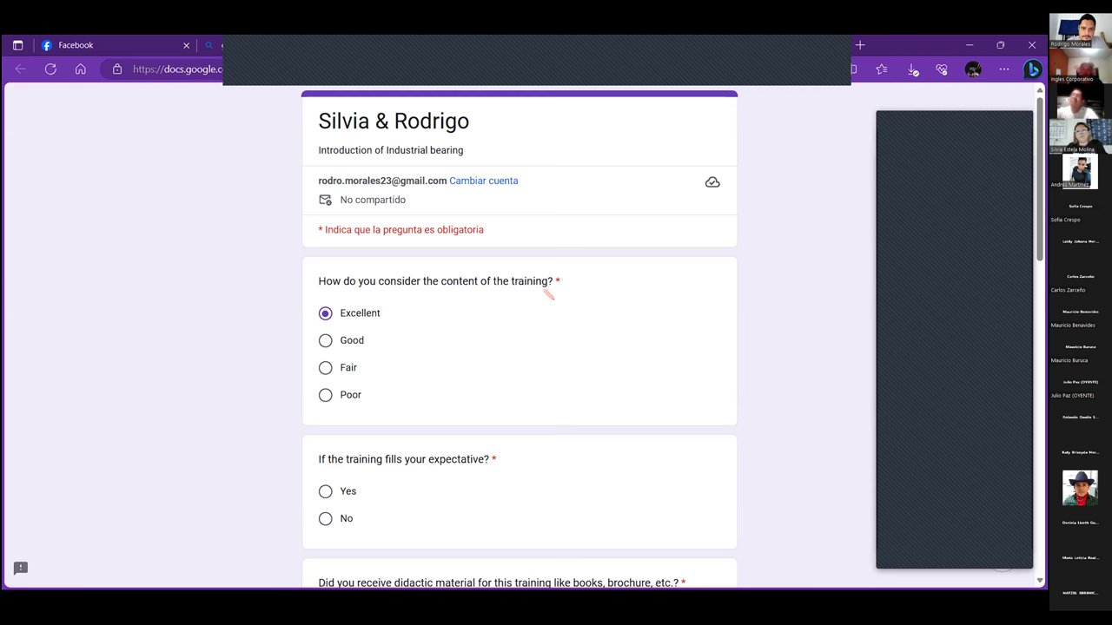
In the Google Forms survey "Introduction of Industrial bearing", answer Yes to whether the training fills your expectative
{"action": "scroll", "coordinate": [469, 273], "scroll_direction": "down", "scroll_amount": 2}
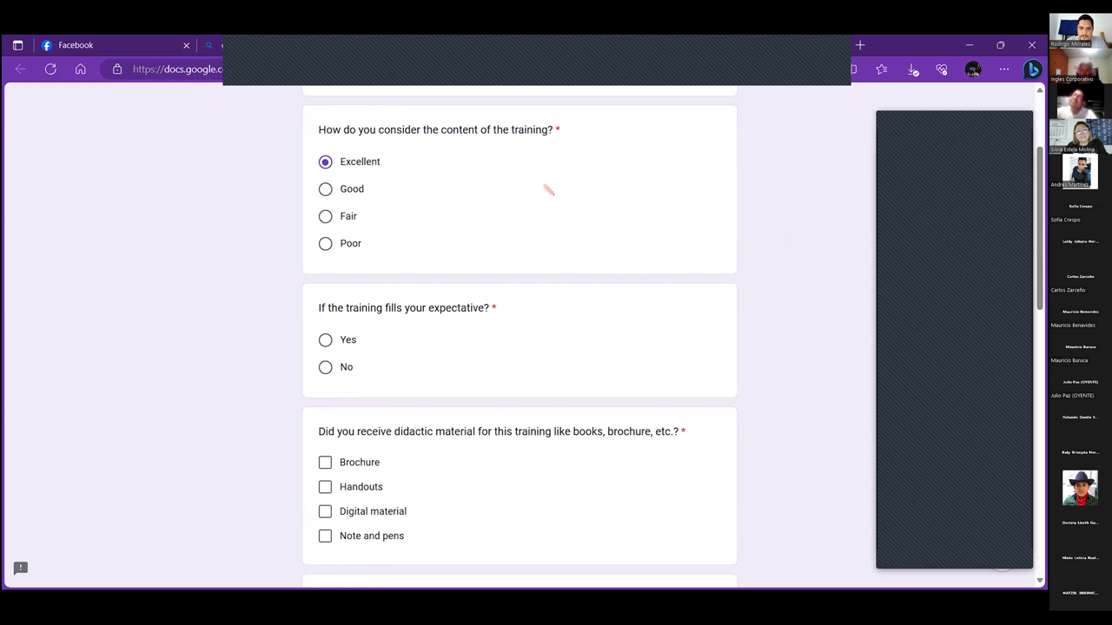
{"action": "left_click", "coordinate": [326, 340]}
{"action": "scroll", "coordinate": [794, 266], "scroll_direction": "down", "scroll_amount": 3}
{"action": "scroll", "coordinate": [801, 252], "scroll_direction": "up", "scroll_amount": 1}
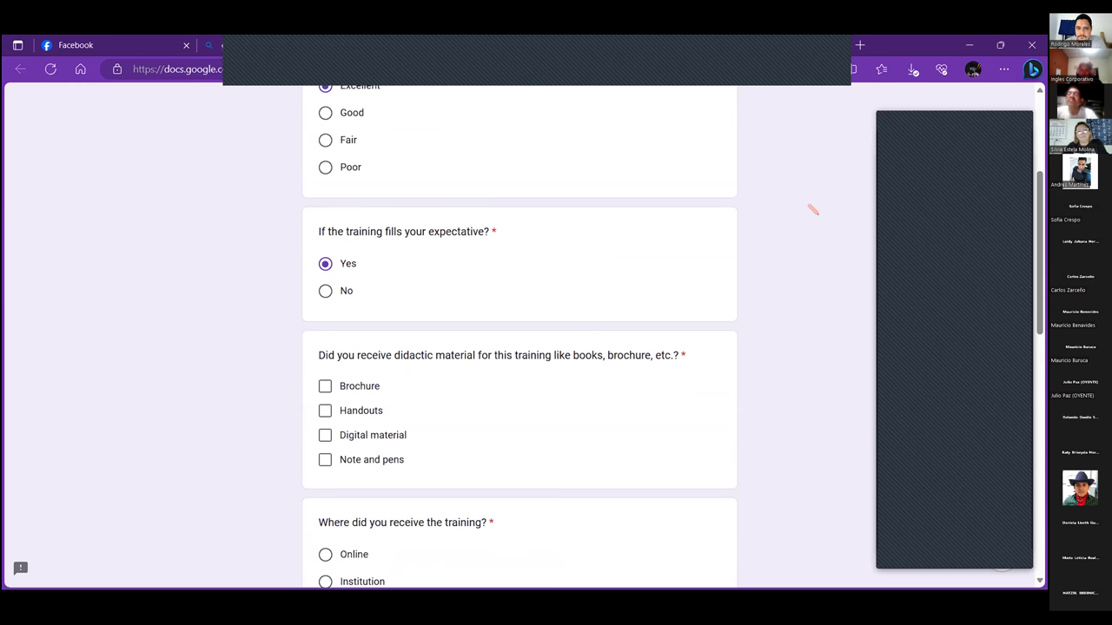
Select Digital material as the didactic material received and Online as where the training was received
{"action": "scroll", "coordinate": [812, 210], "scroll_direction": "down", "scroll_amount": 2}
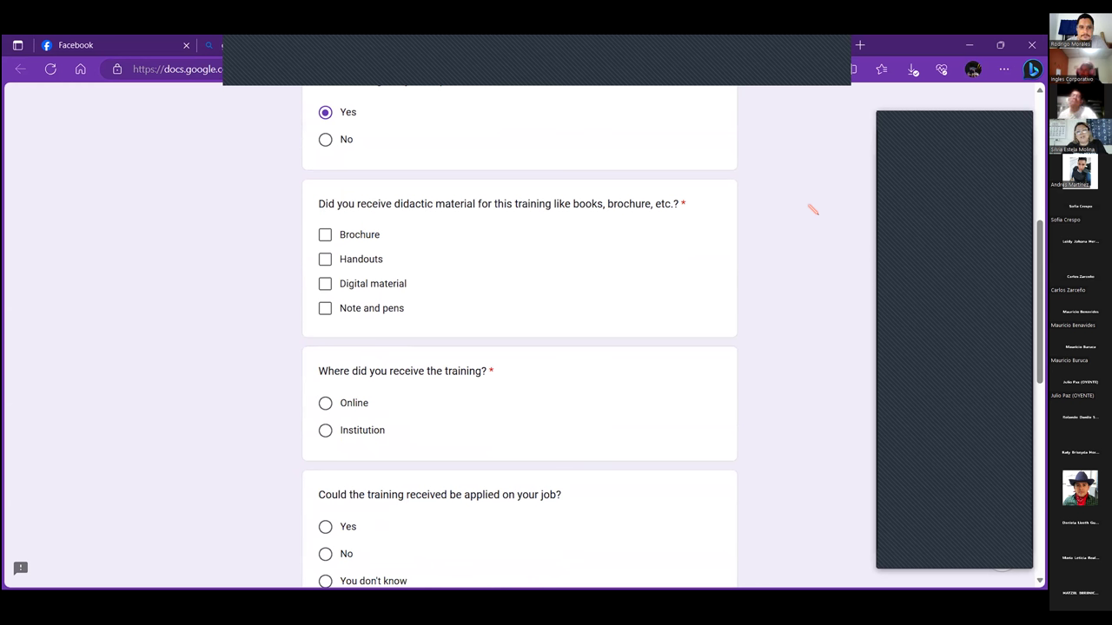
{"action": "left_click", "coordinate": [325, 283]}
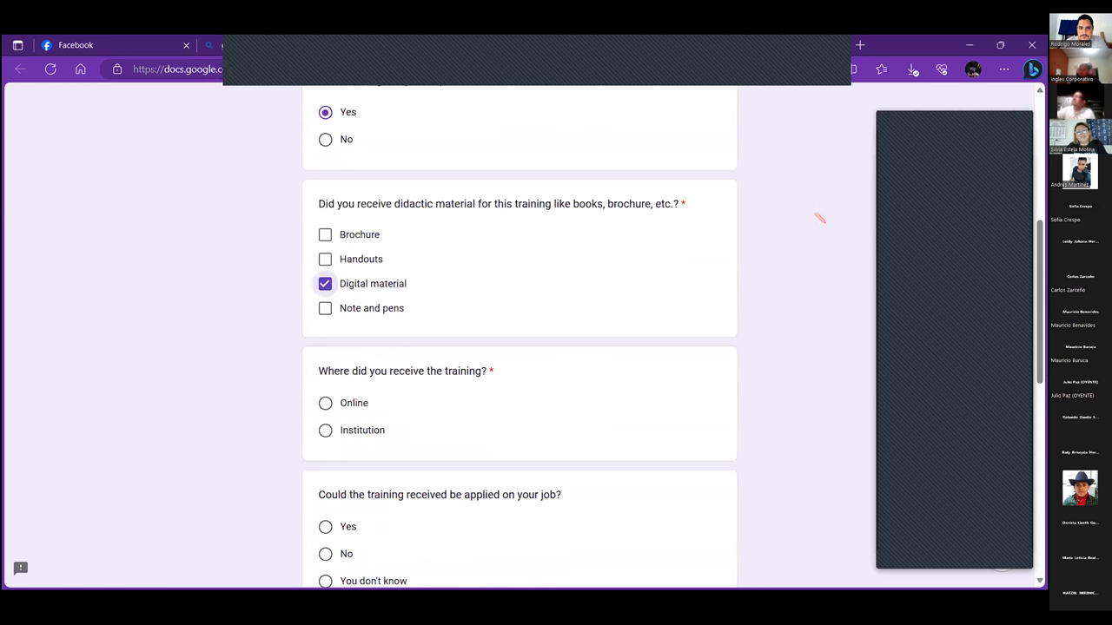
{"action": "scroll", "coordinate": [803, 245], "scroll_direction": "down", "scroll_amount": 2}
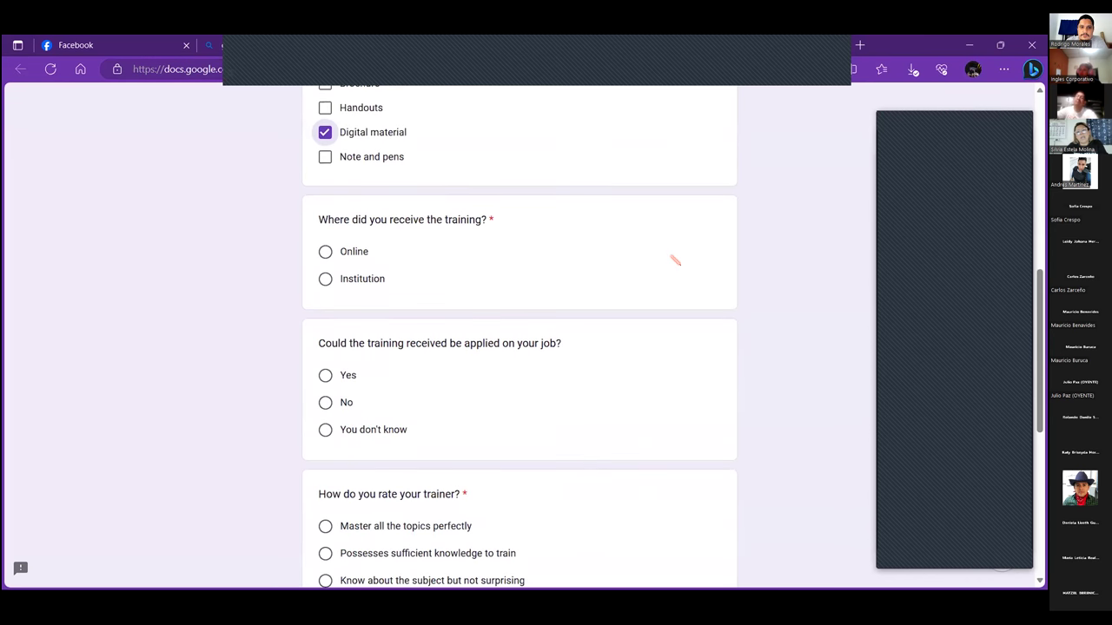
{"action": "left_click", "coordinate": [325, 252]}
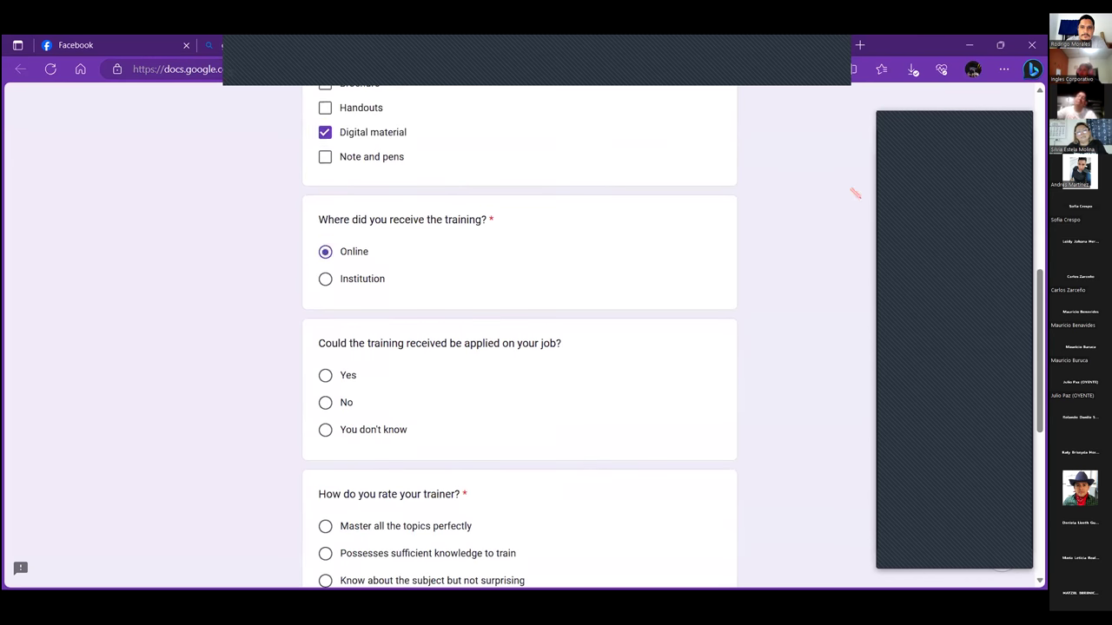
Answer Yes to whether the training could be applied on the job, and rate the trainer as "Master all the topics perfectly"
{"action": "scroll", "coordinate": [798, 189], "scroll_direction": "down", "scroll_amount": 2}
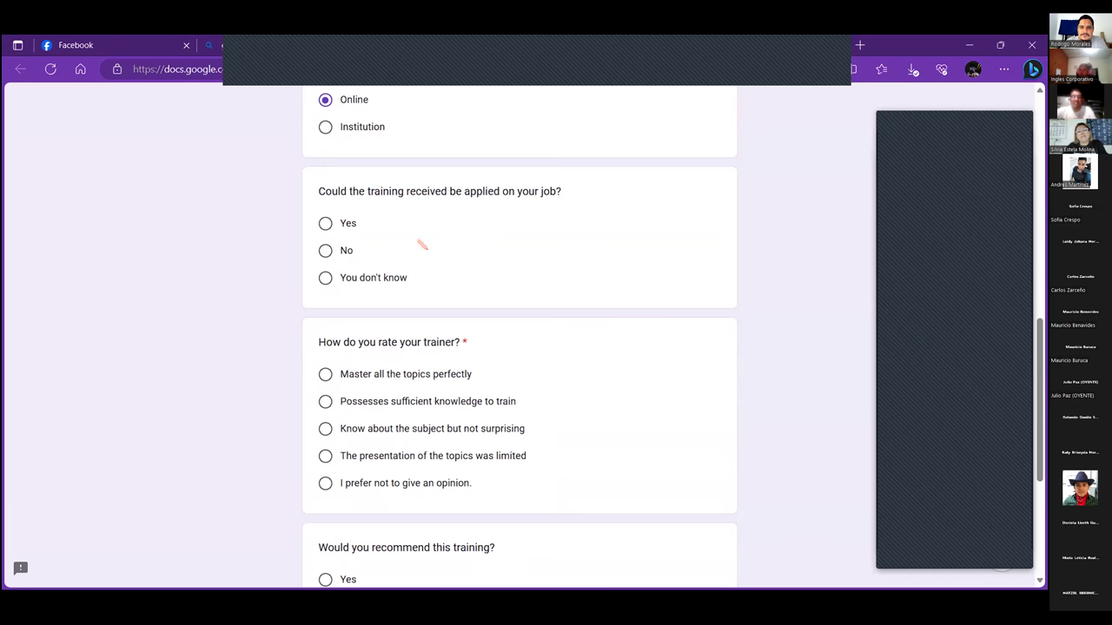
{"action": "left_click", "coordinate": [325, 224]}
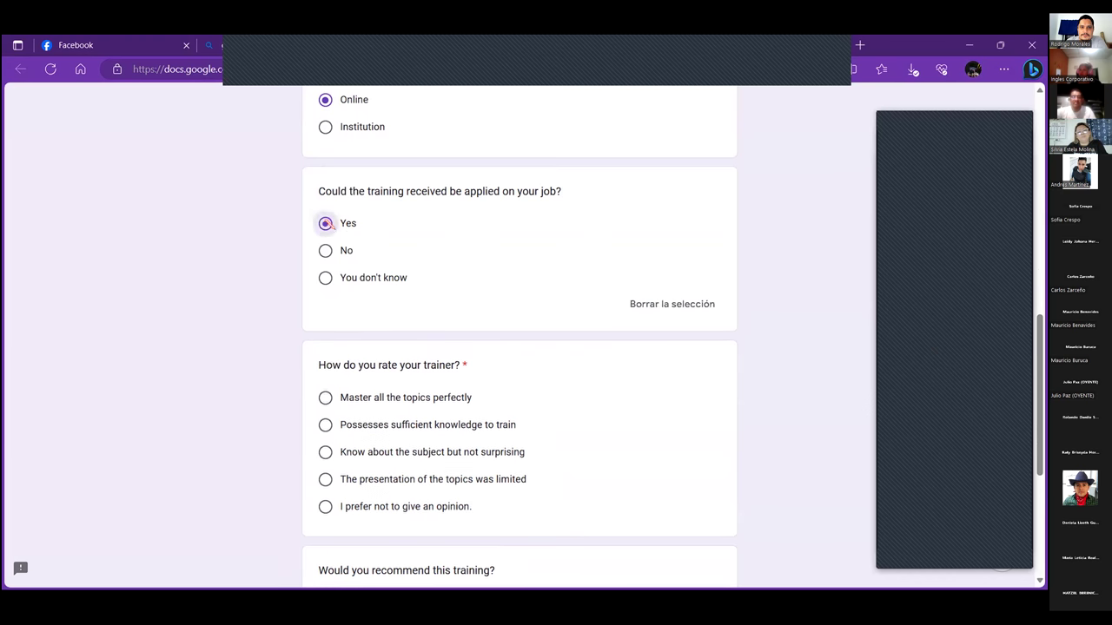
{"action": "scroll", "coordinate": [807, 230], "scroll_direction": "down", "scroll_amount": 1}
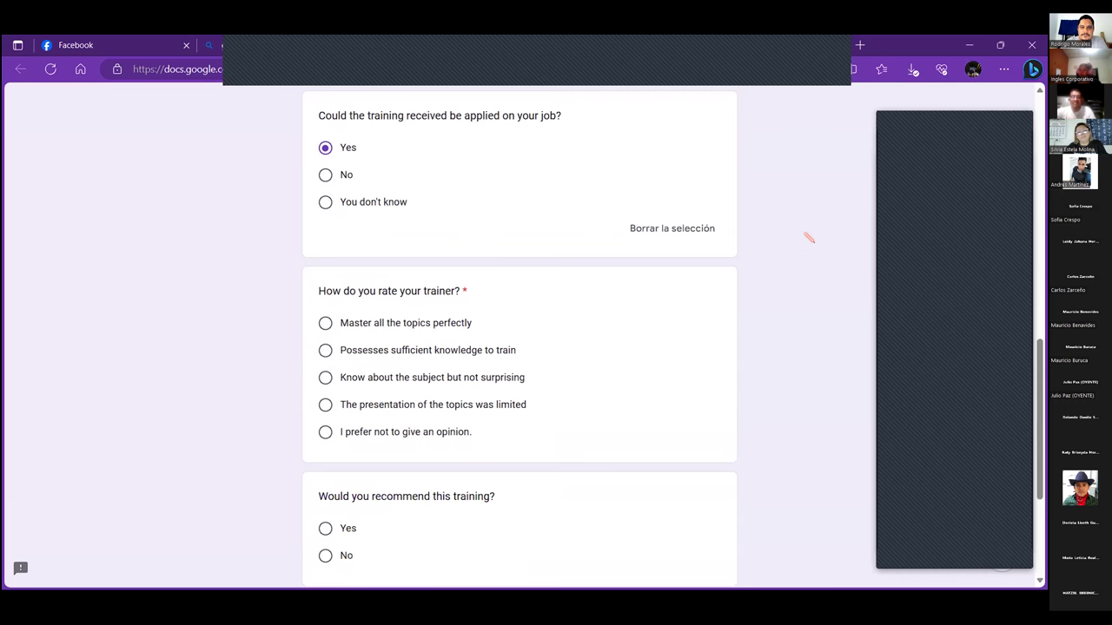
{"action": "scroll", "coordinate": [807, 236], "scroll_direction": "down", "scroll_amount": 1}
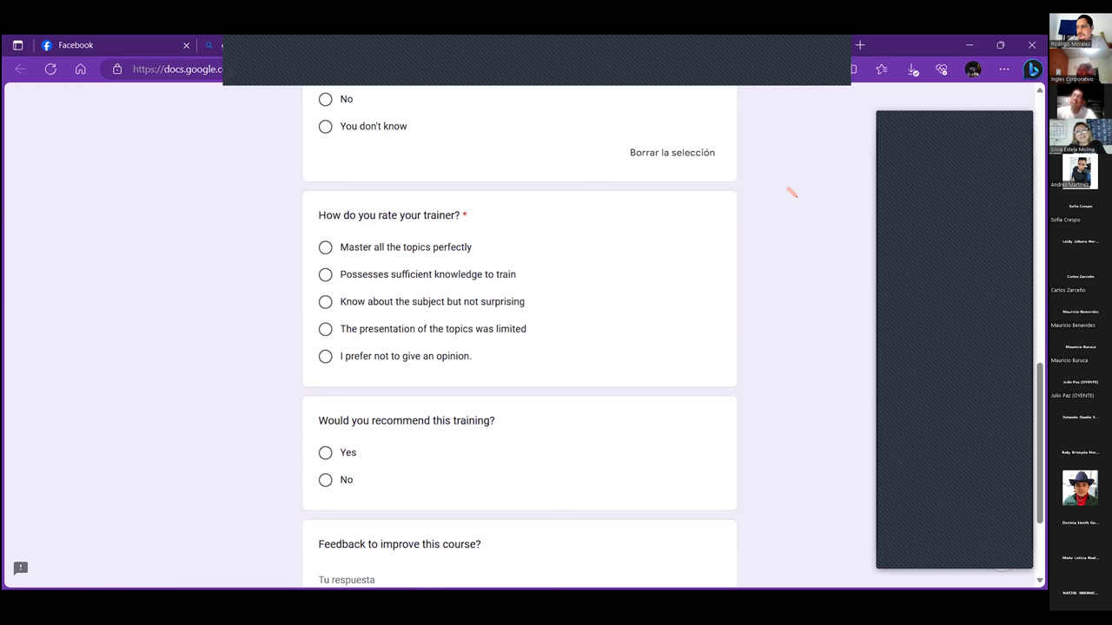
{"action": "left_click", "coordinate": [324, 250]}
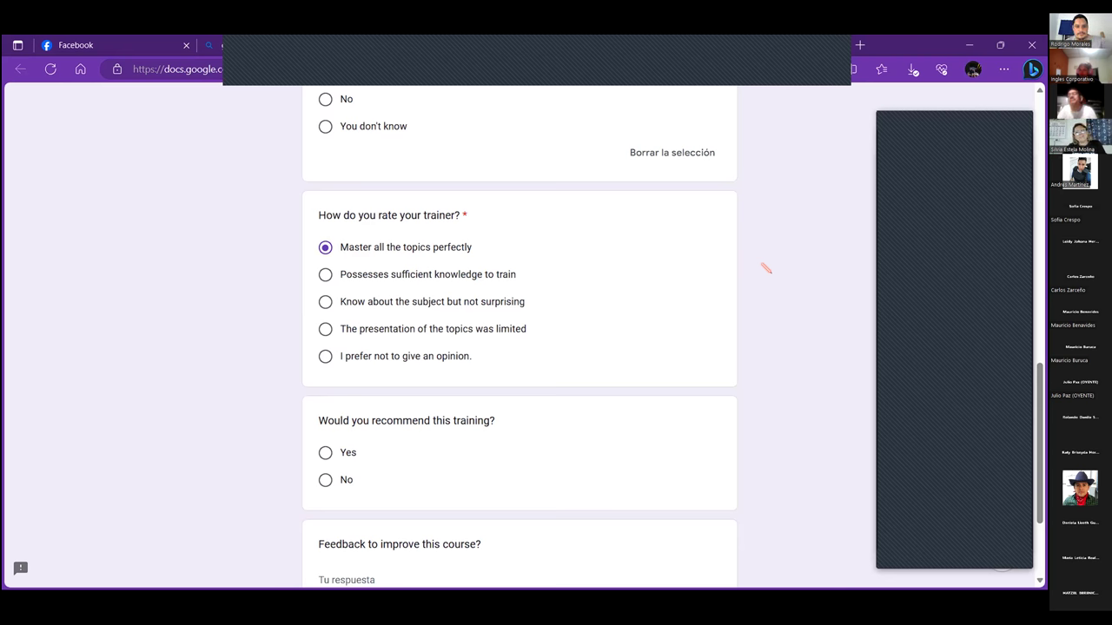
Answer Yes to recommending this training and activate the answer field for feedback to improve the course
{"action": "scroll", "coordinate": [434, 343], "scroll_direction": "down", "scroll_amount": 2}
{"action": "left_click", "coordinate": [324, 301]}
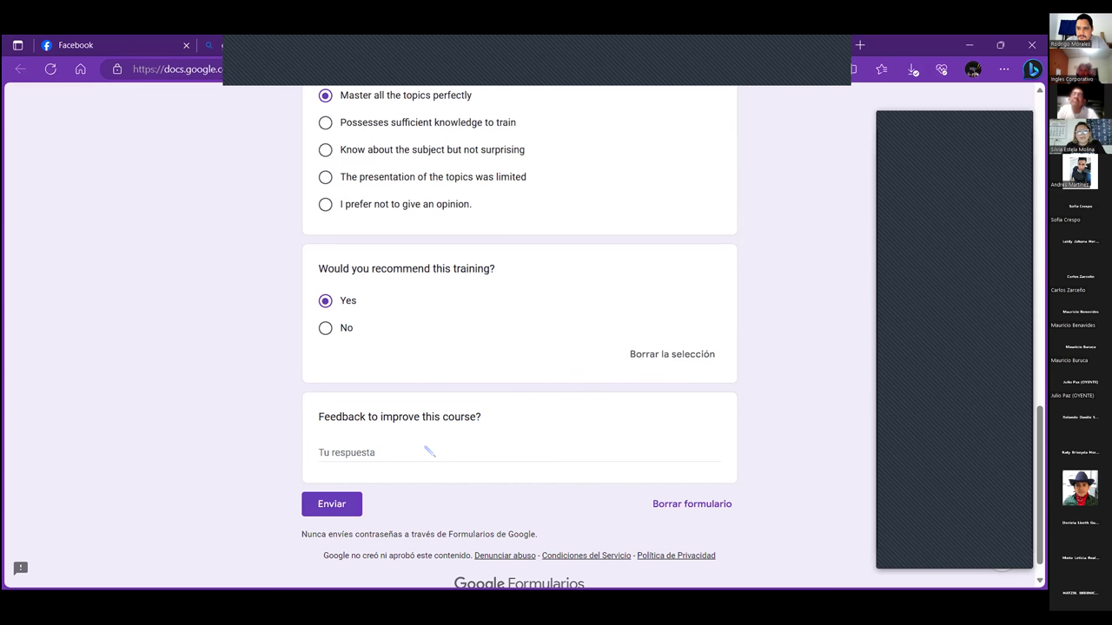
{"action": "left_click", "coordinate": [386, 456]}
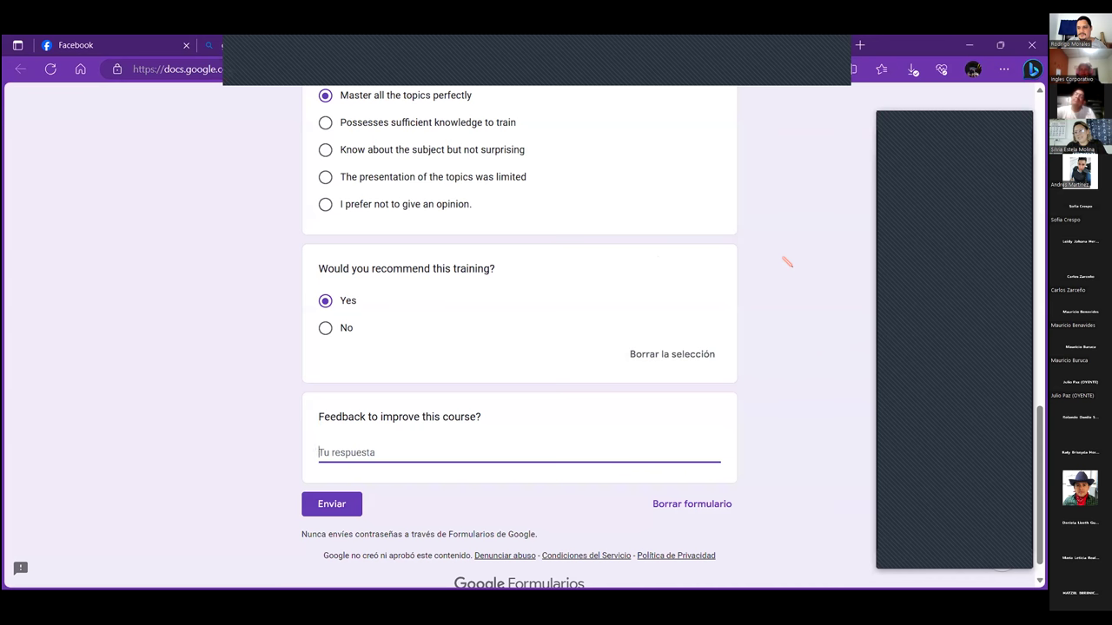
Stop sharing the industrial bearing survey in the video meeting
{"action": "scroll", "coordinate": [760, 313], "scroll_direction": "up", "scroll_amount": 2}
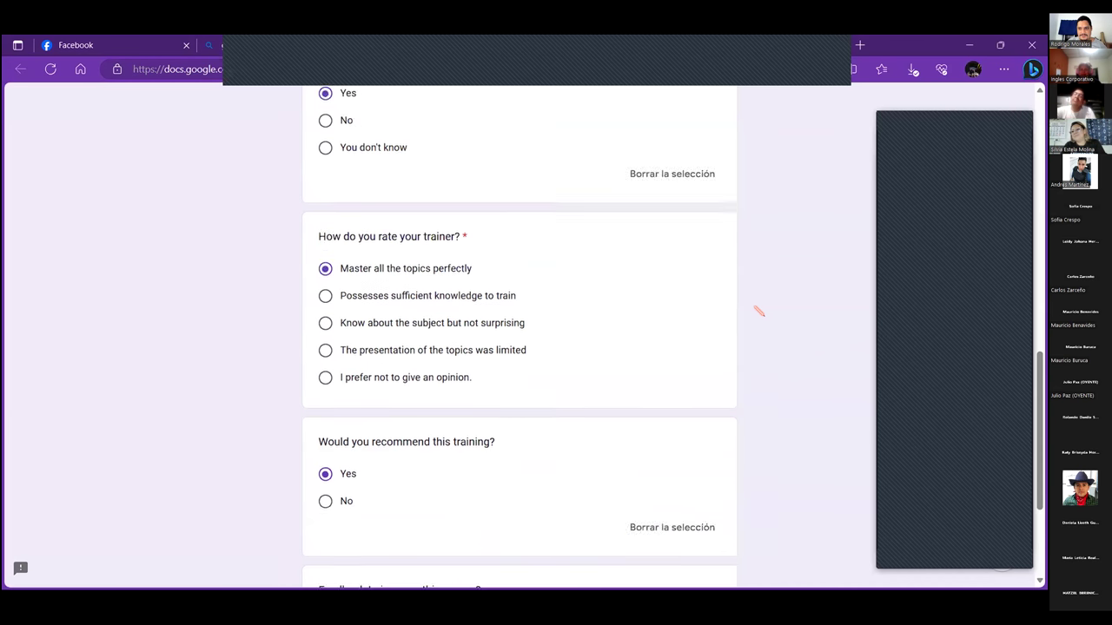
{"action": "scroll", "coordinate": [757, 309], "scroll_direction": "up", "scroll_amount": 10}
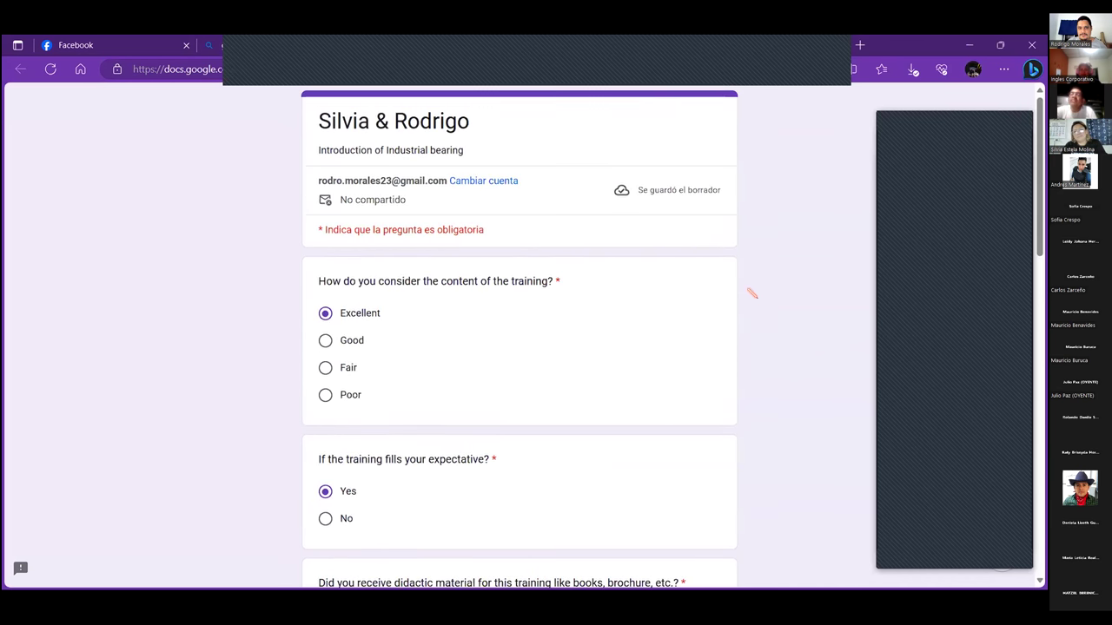
{"action": "left_click", "coordinate": [637, 78]}
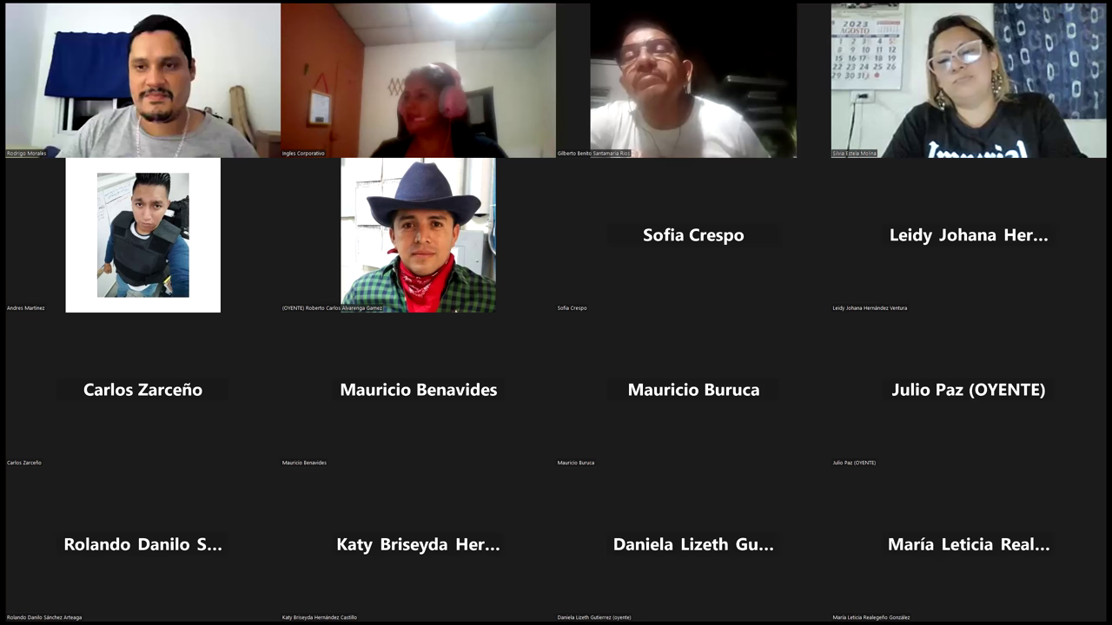